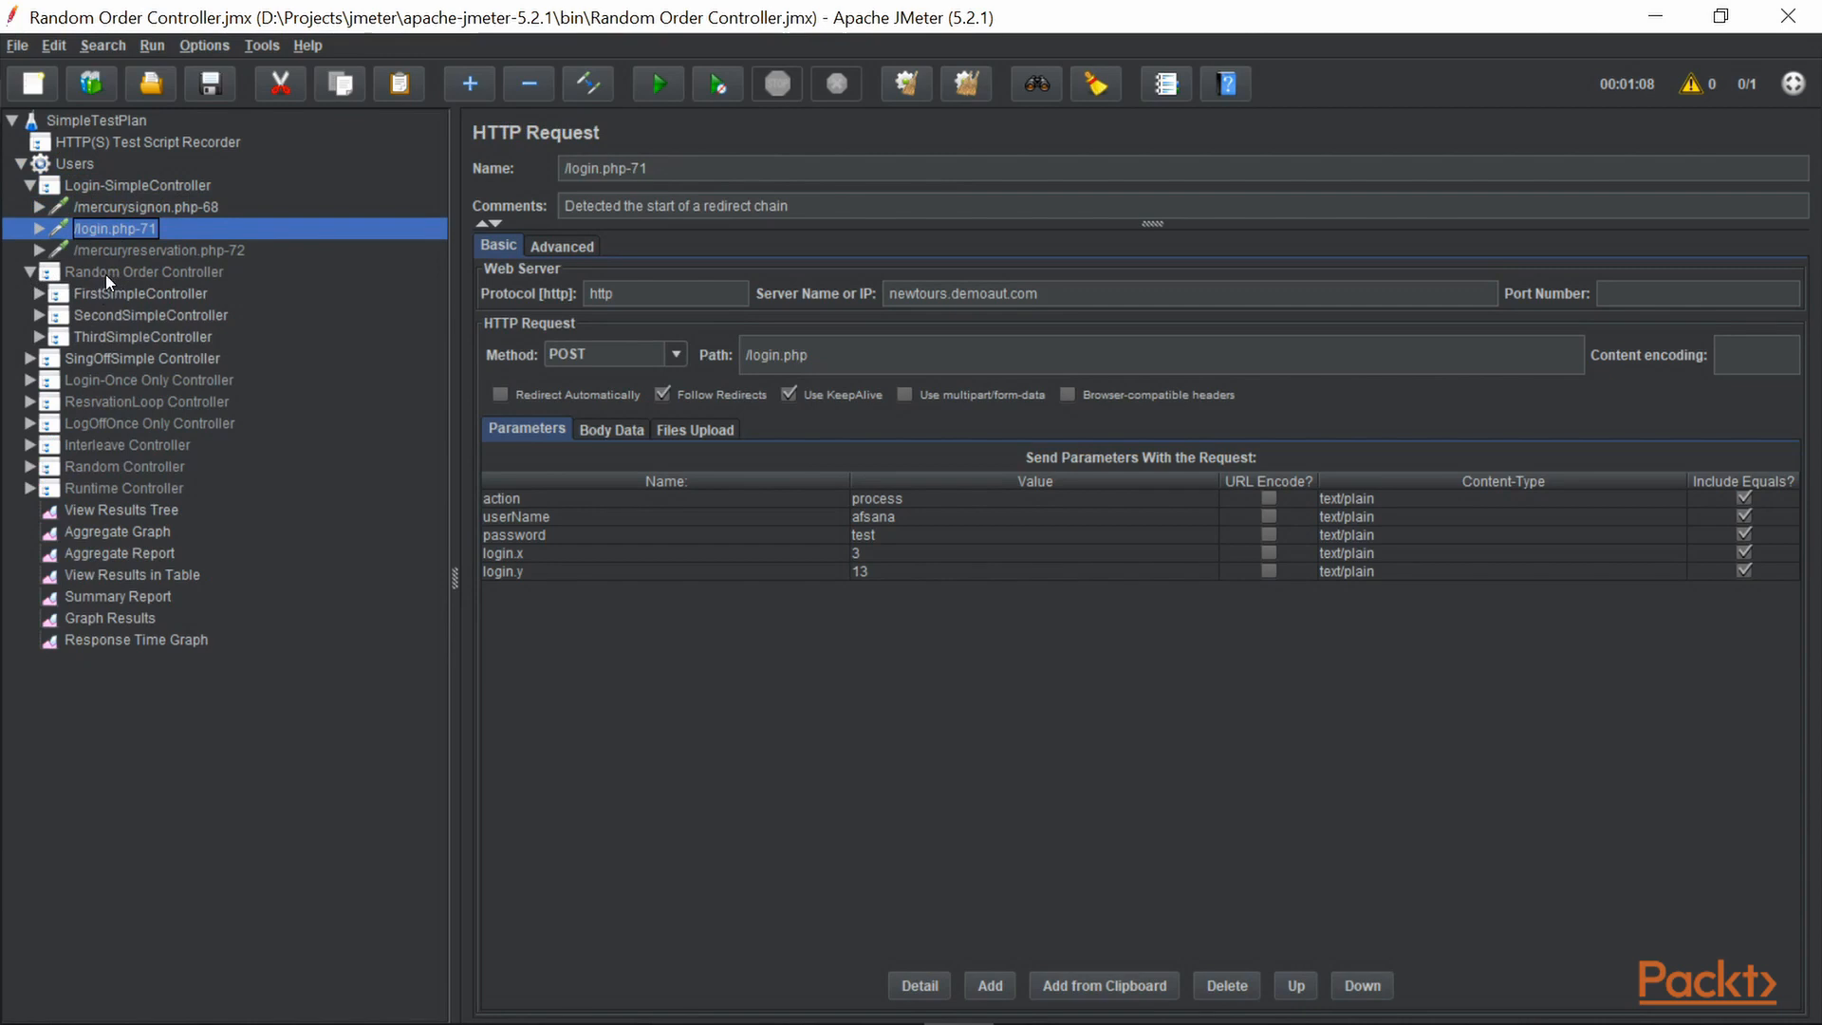
Step: Enable the disabled Random Order Controller in the test plan
{"action": "left_click", "coordinate": [97, 271]}
{"action": "right_click", "coordinate": [128, 270]}
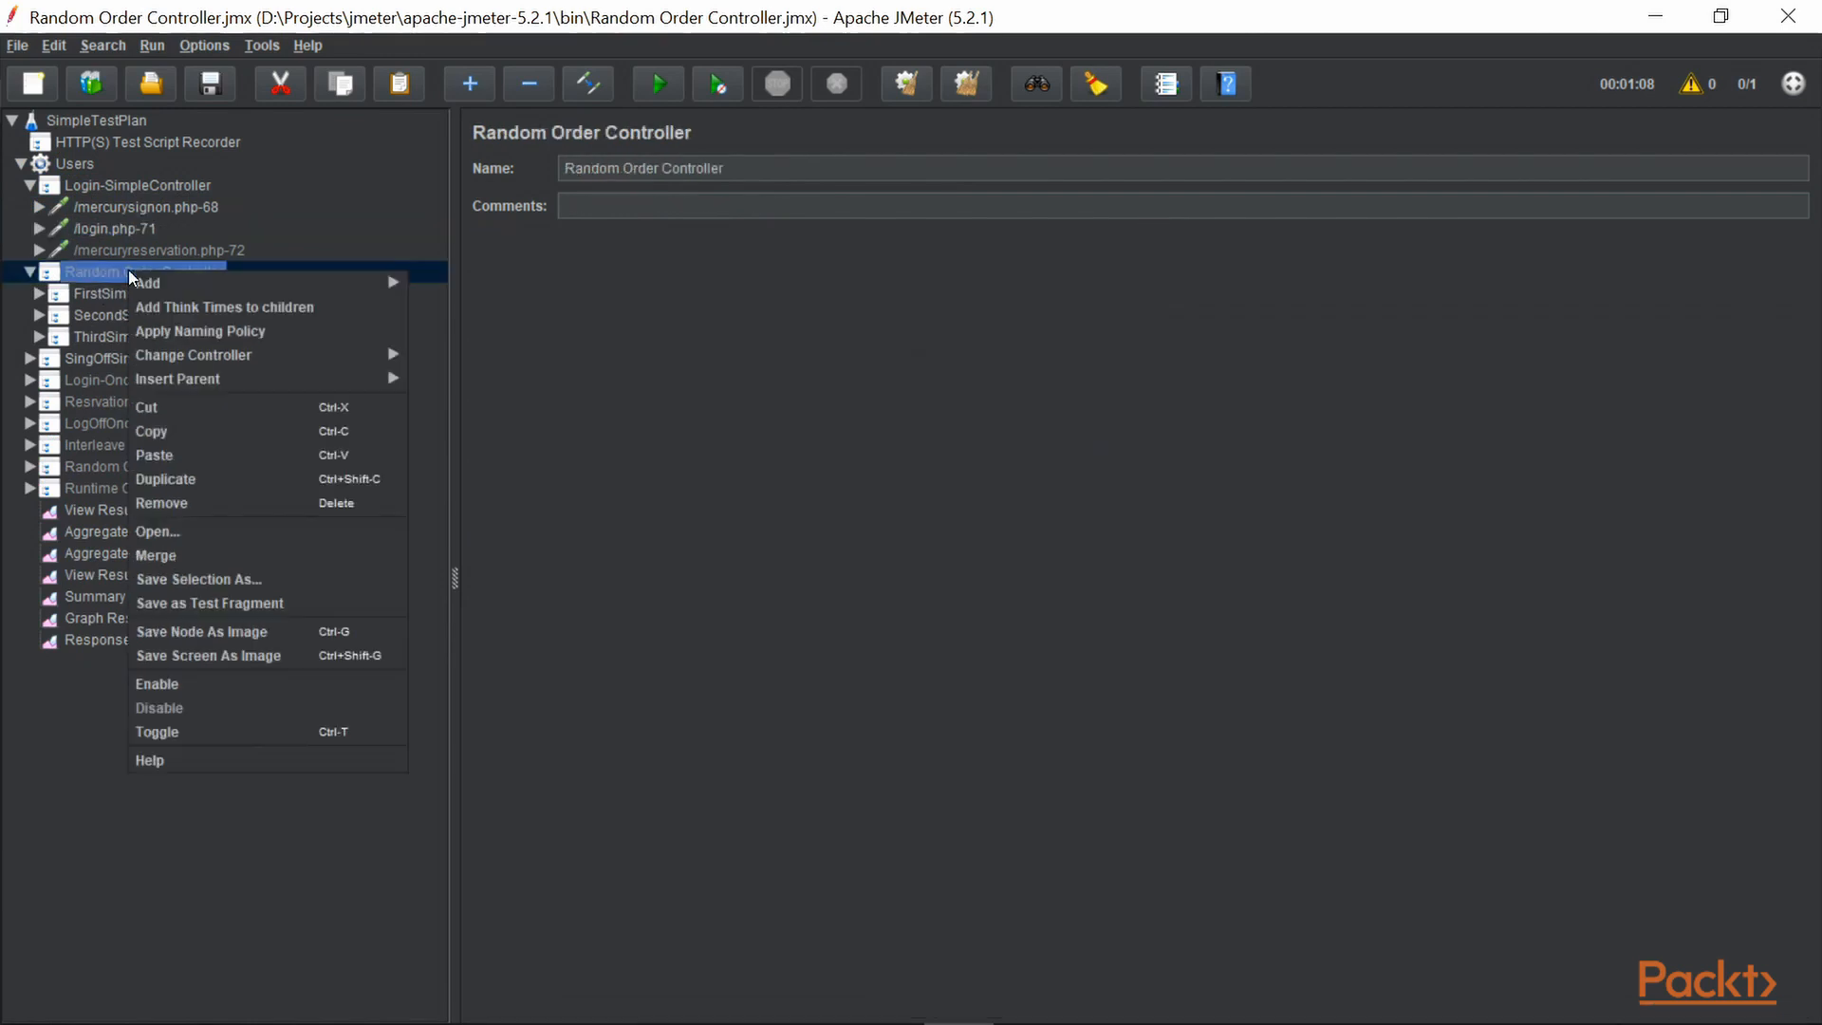
{"action": "left_click", "coordinate": [164, 680]}
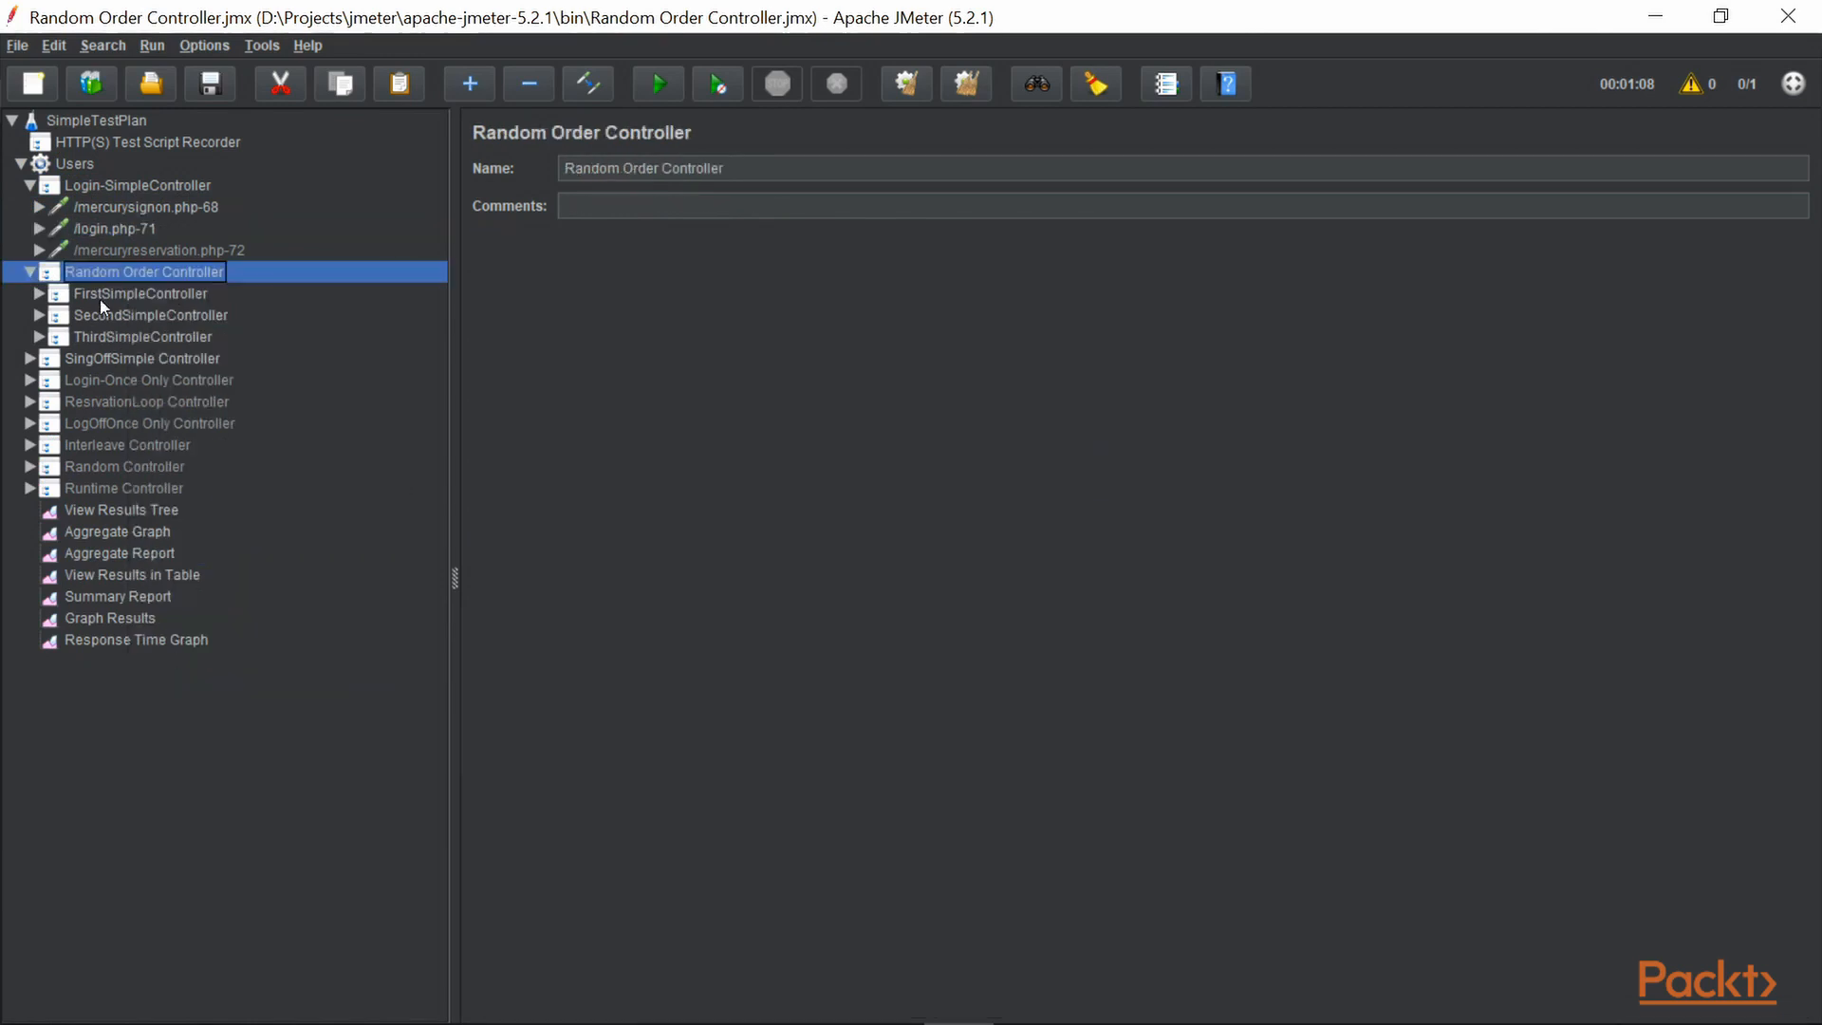
Step: Expand the three simple controllers under Random Order Controller and view the purchase and reservation requests of FirstSimpleController
{"action": "left_click", "coordinate": [102, 292]}
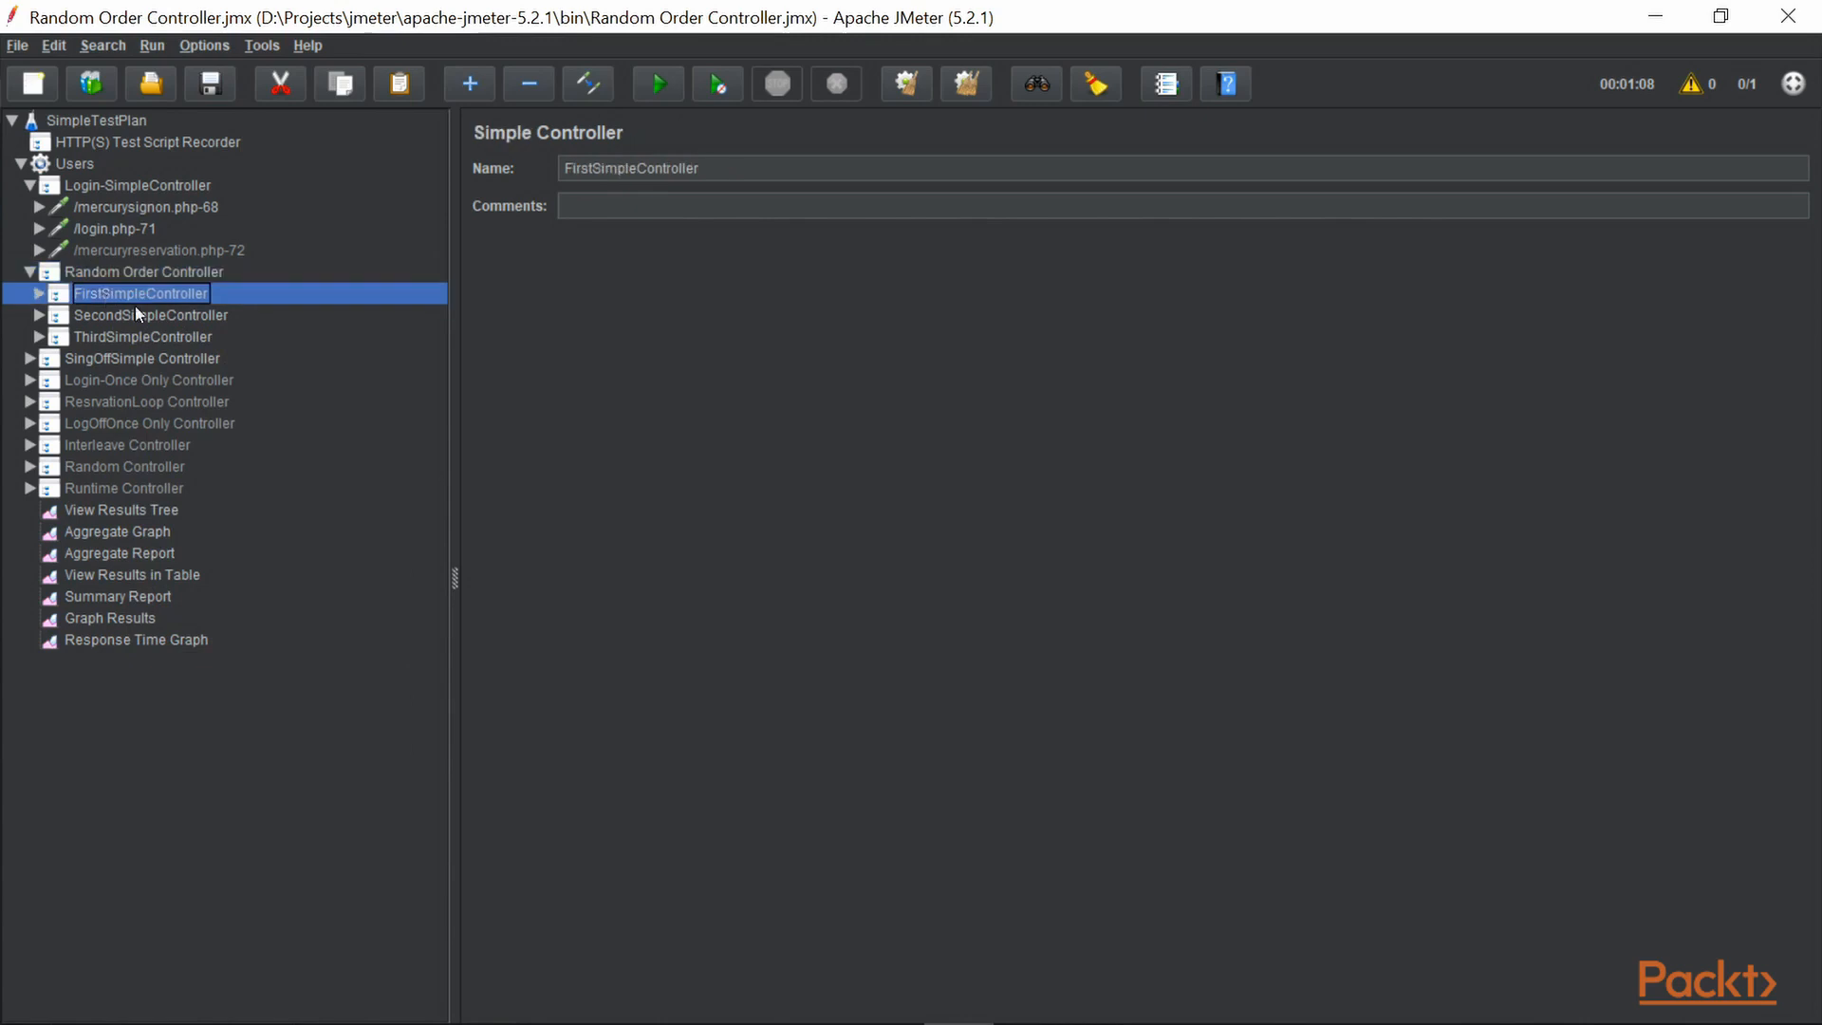
{"action": "left_click", "coordinate": [40, 294]}
{"action": "left_click", "coordinate": [39, 380]}
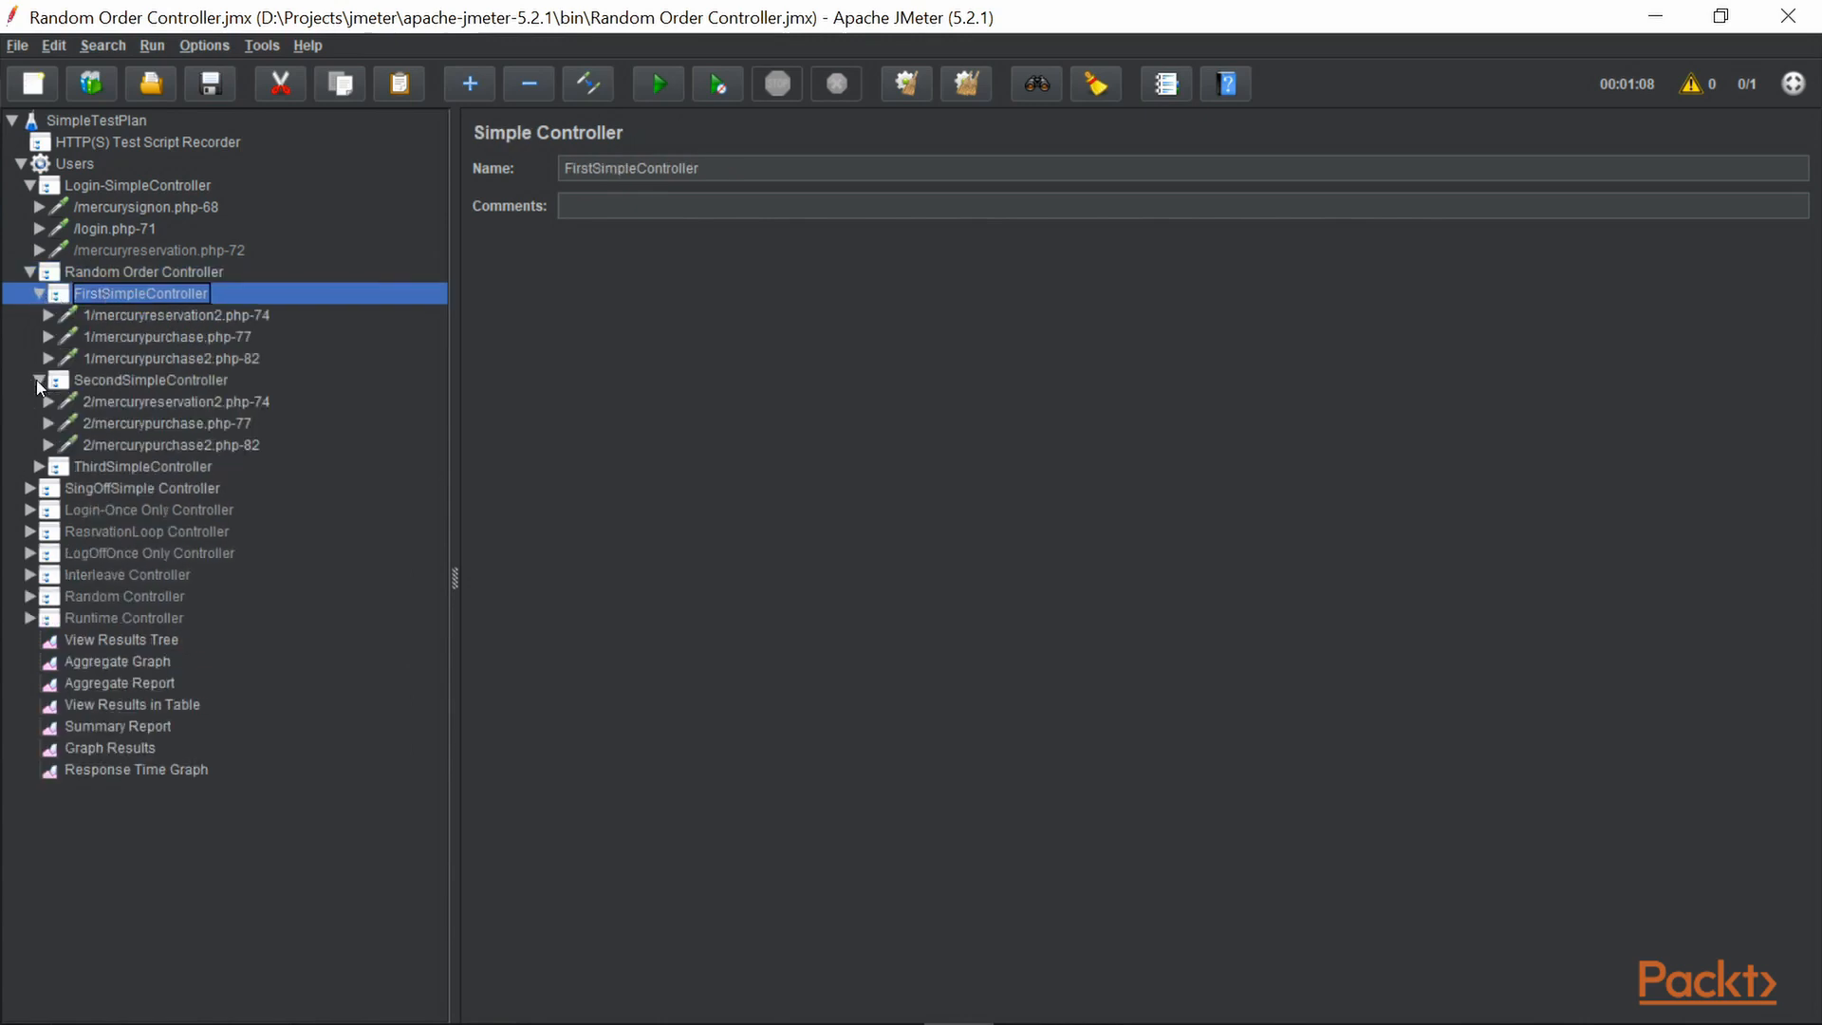
{"action": "left_click", "coordinate": [40, 466]}
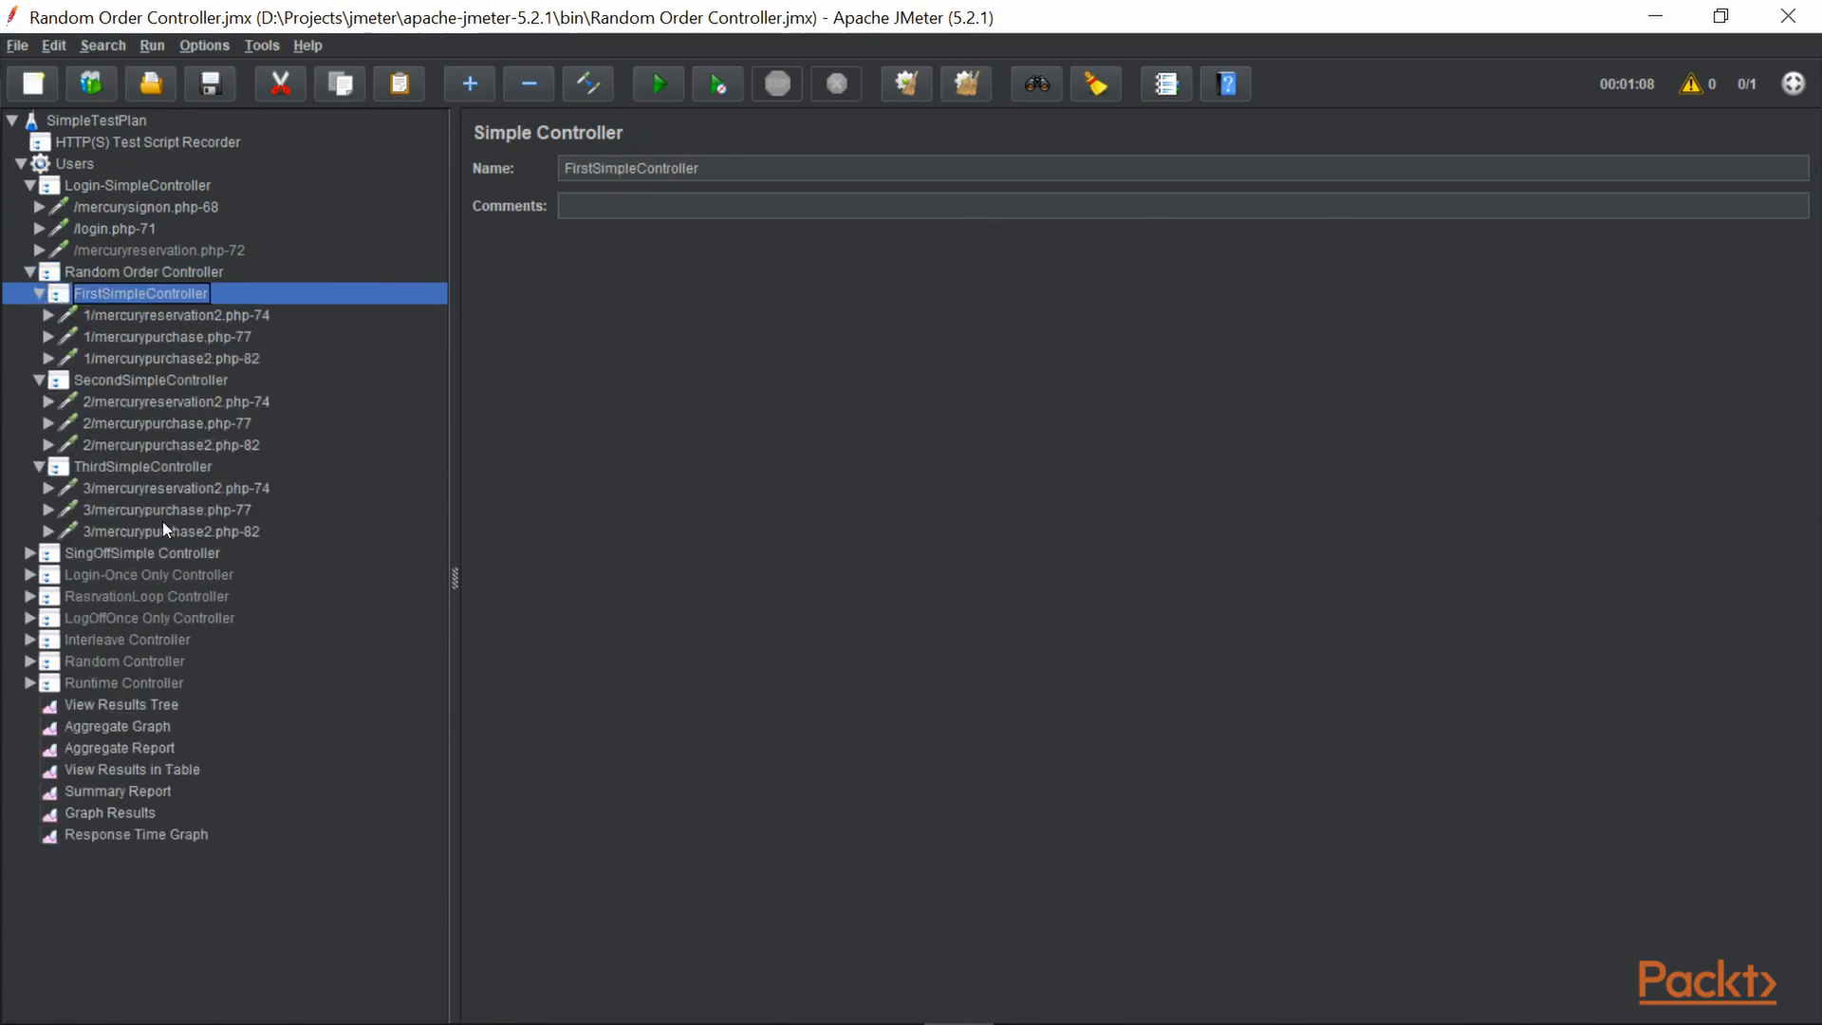
{"action": "left_click", "coordinate": [140, 353]}
{"action": "left_click", "coordinate": [150, 332]}
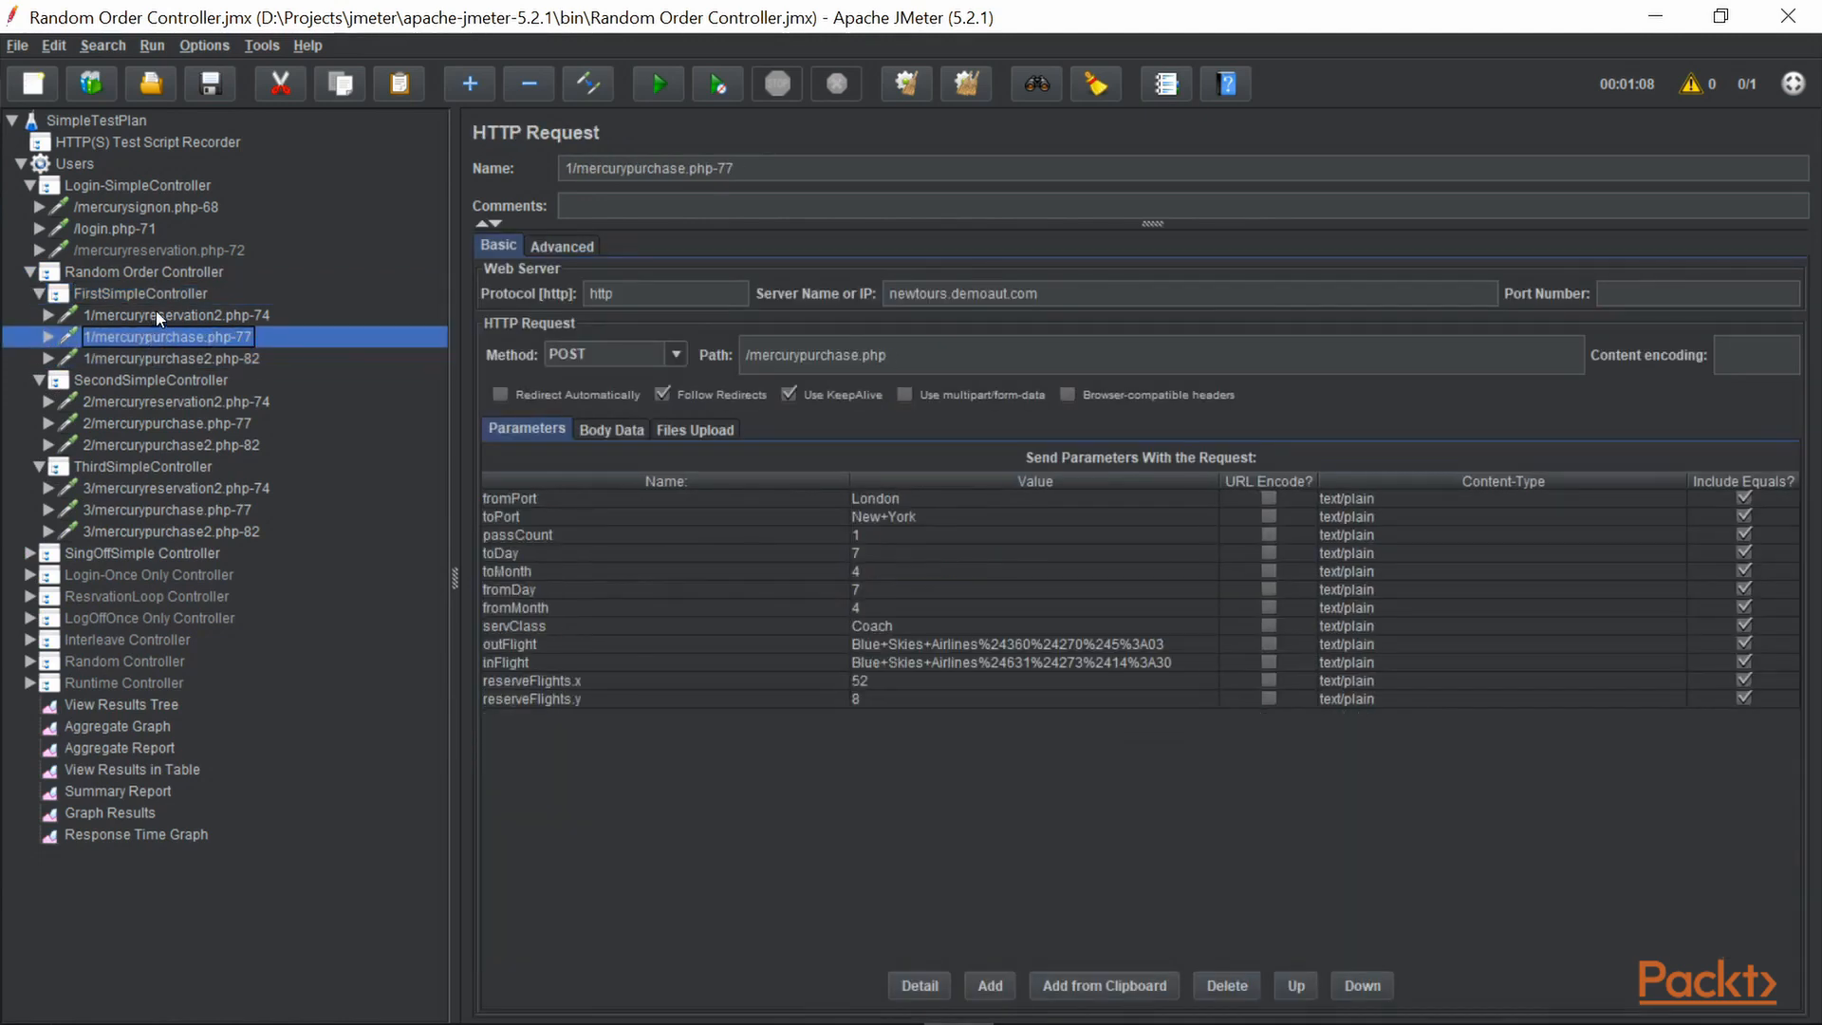
{"action": "left_click", "coordinate": [155, 312]}
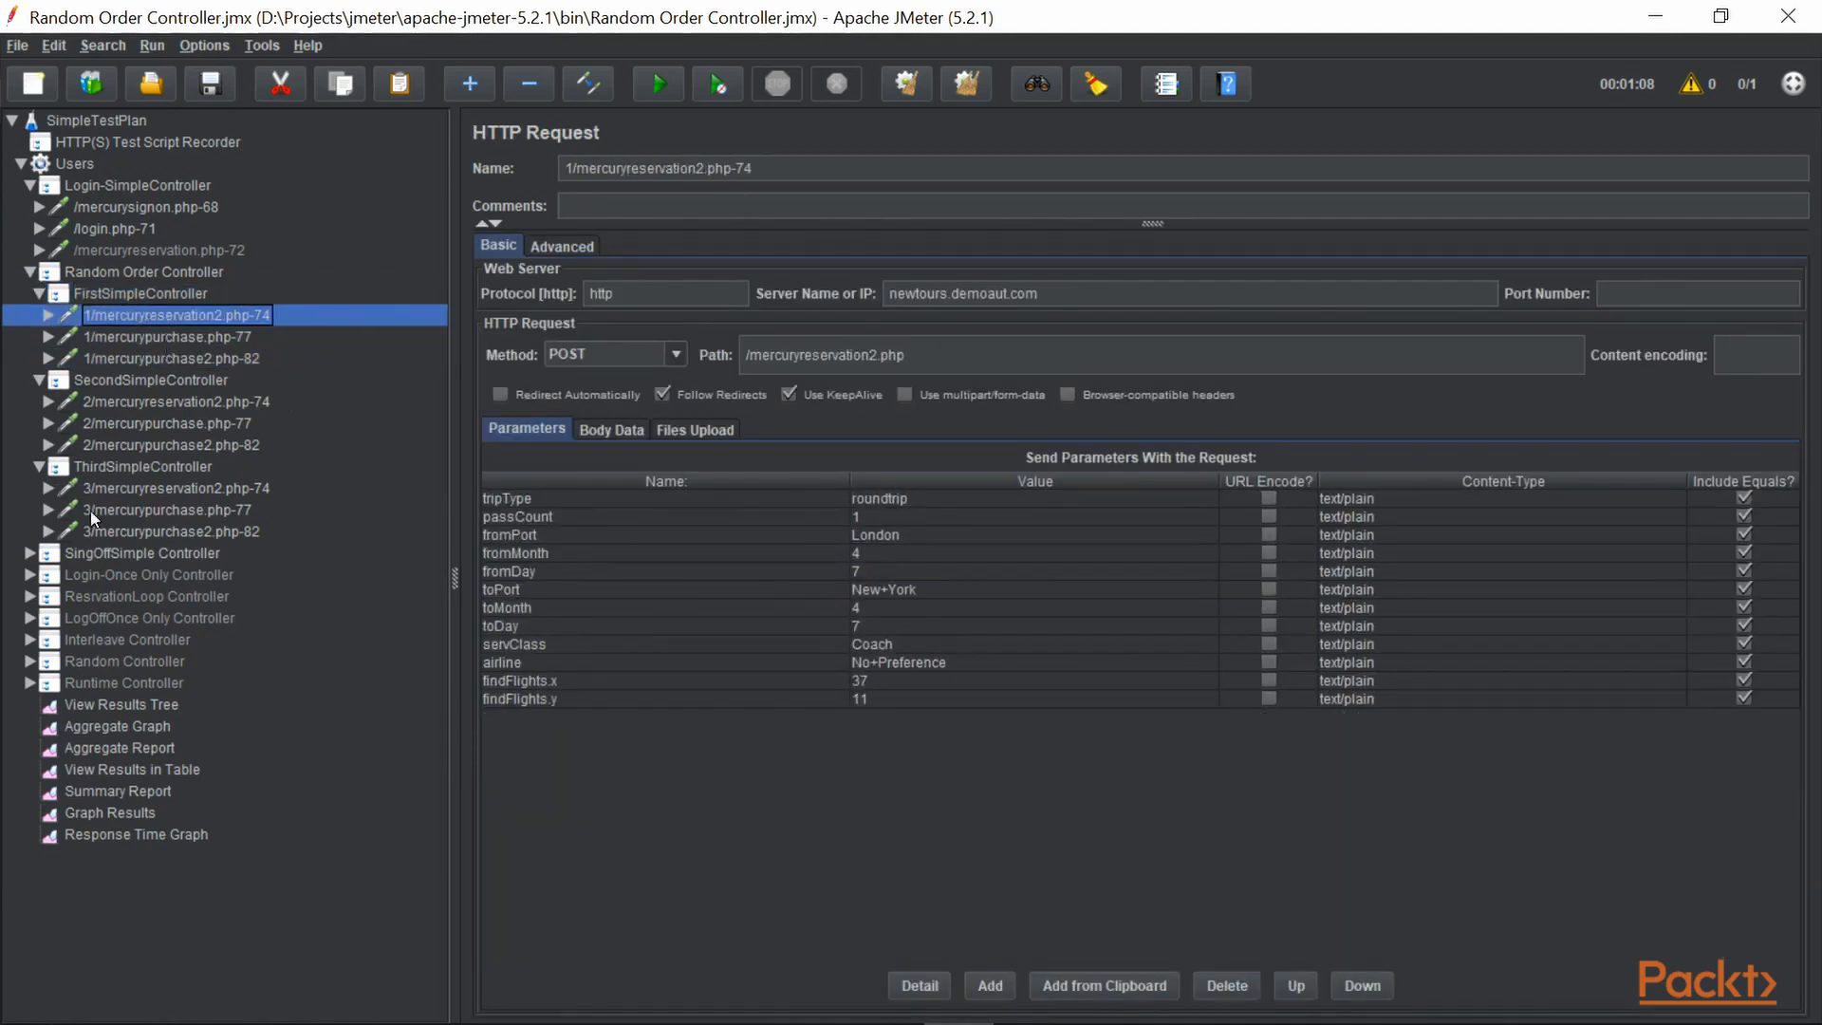
Step: Expand SingOffSimple Controller and view its /mercurysignoff.php-91 request
{"action": "left_click", "coordinate": [29, 554]}
{"action": "left_click", "coordinate": [104, 555]}
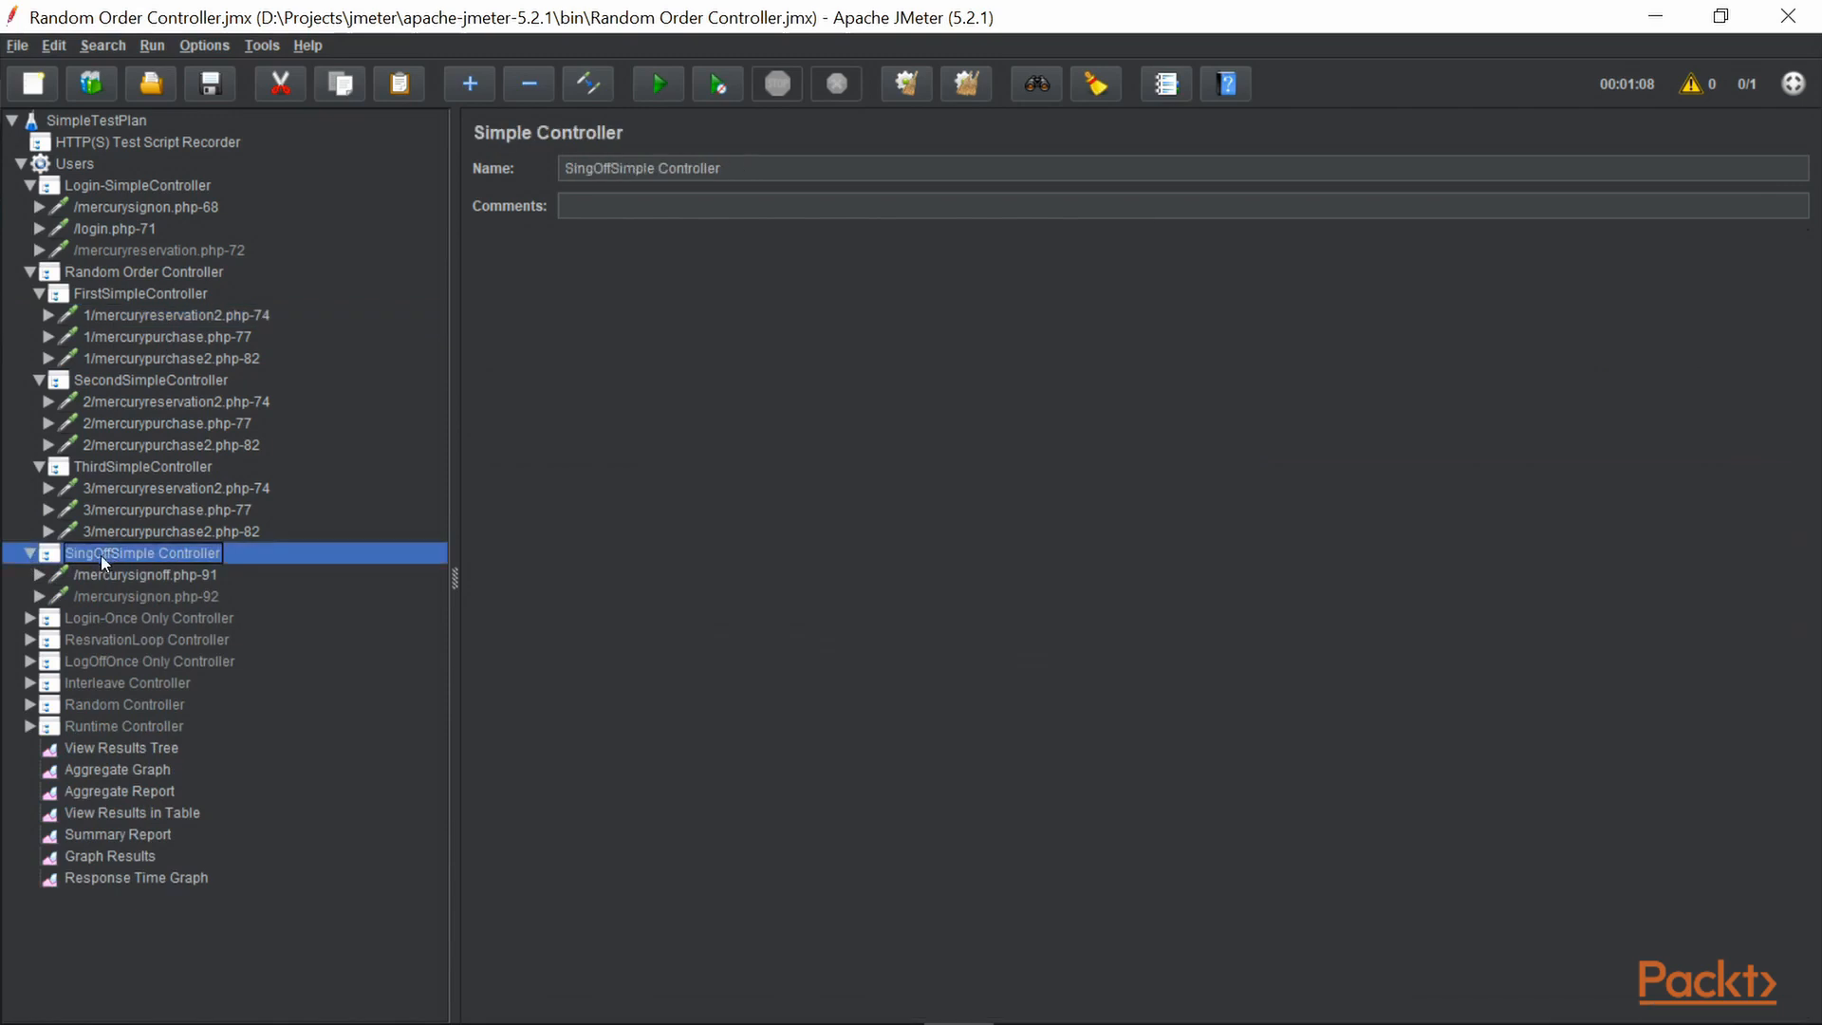
{"action": "left_click", "coordinate": [103, 576]}
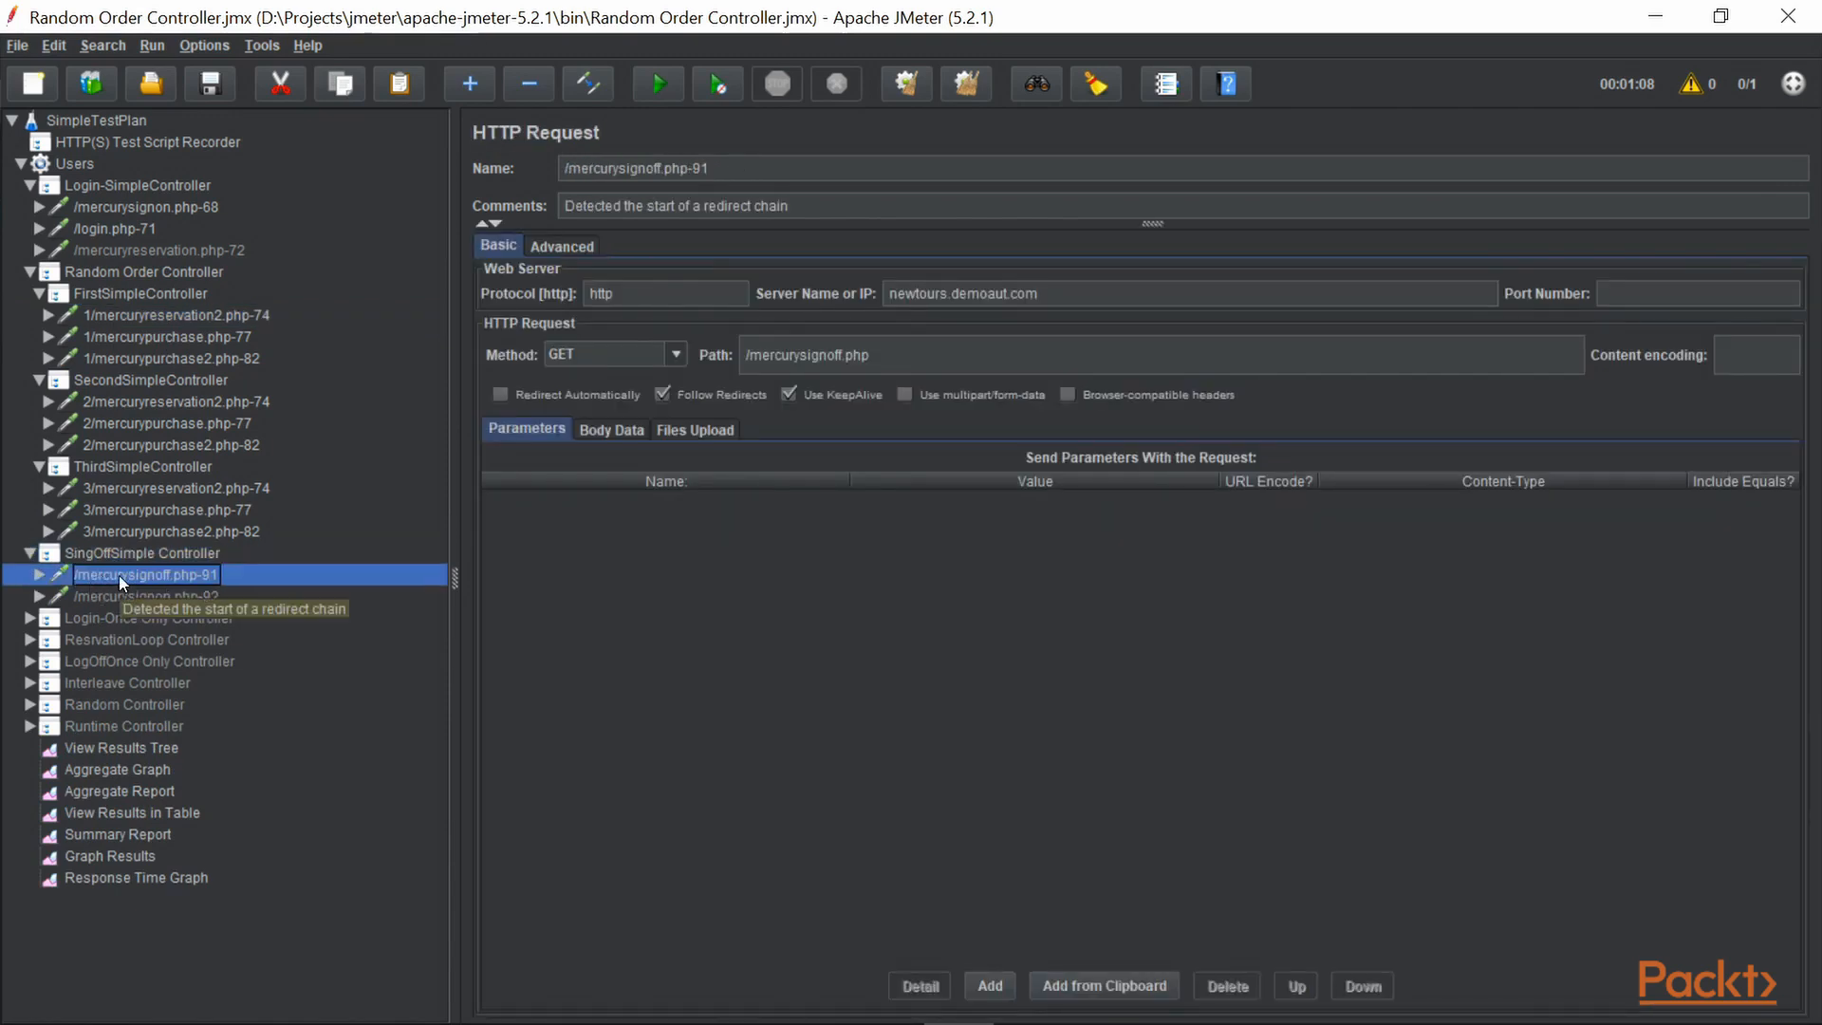
Step: Collapse all controllers in the test plan and look through its listeners, from View Results Tree to Response Time Graph
{"action": "key", "text": "ctrl+minus"}
{"action": "left_click", "coordinate": [218, 425]}
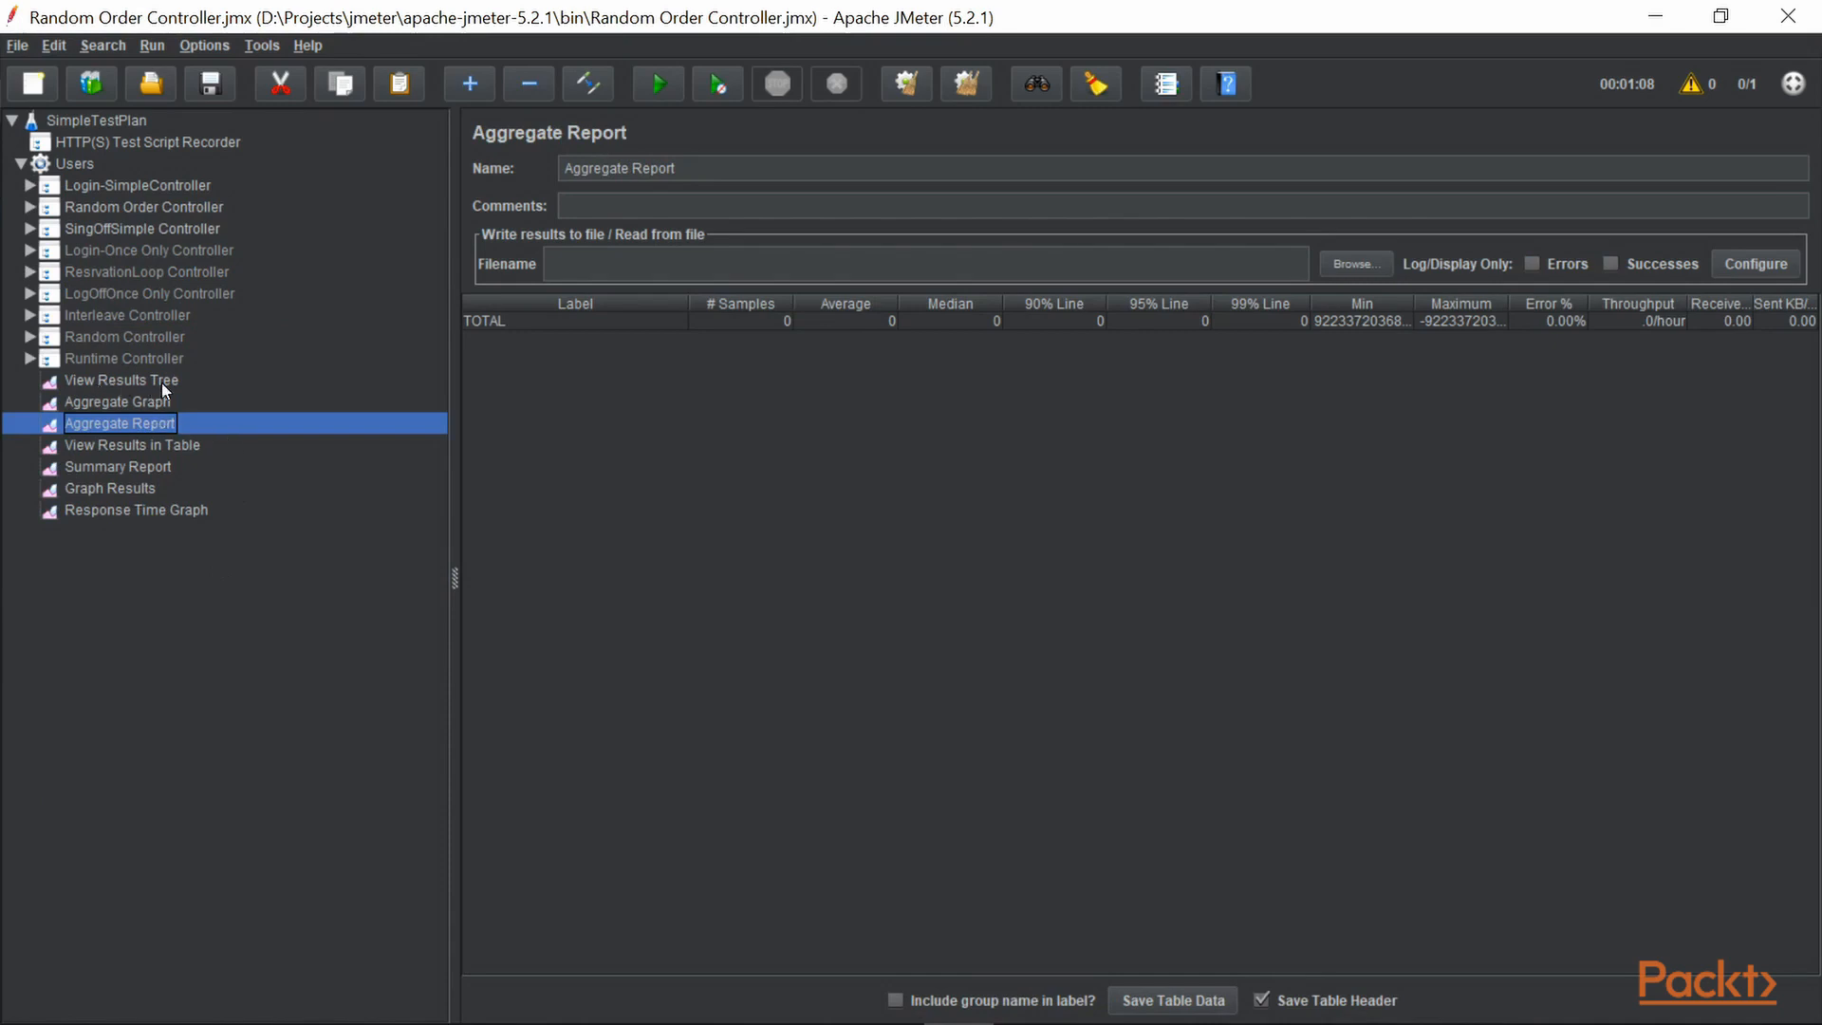
{"action": "left_click", "coordinate": [151, 382]}
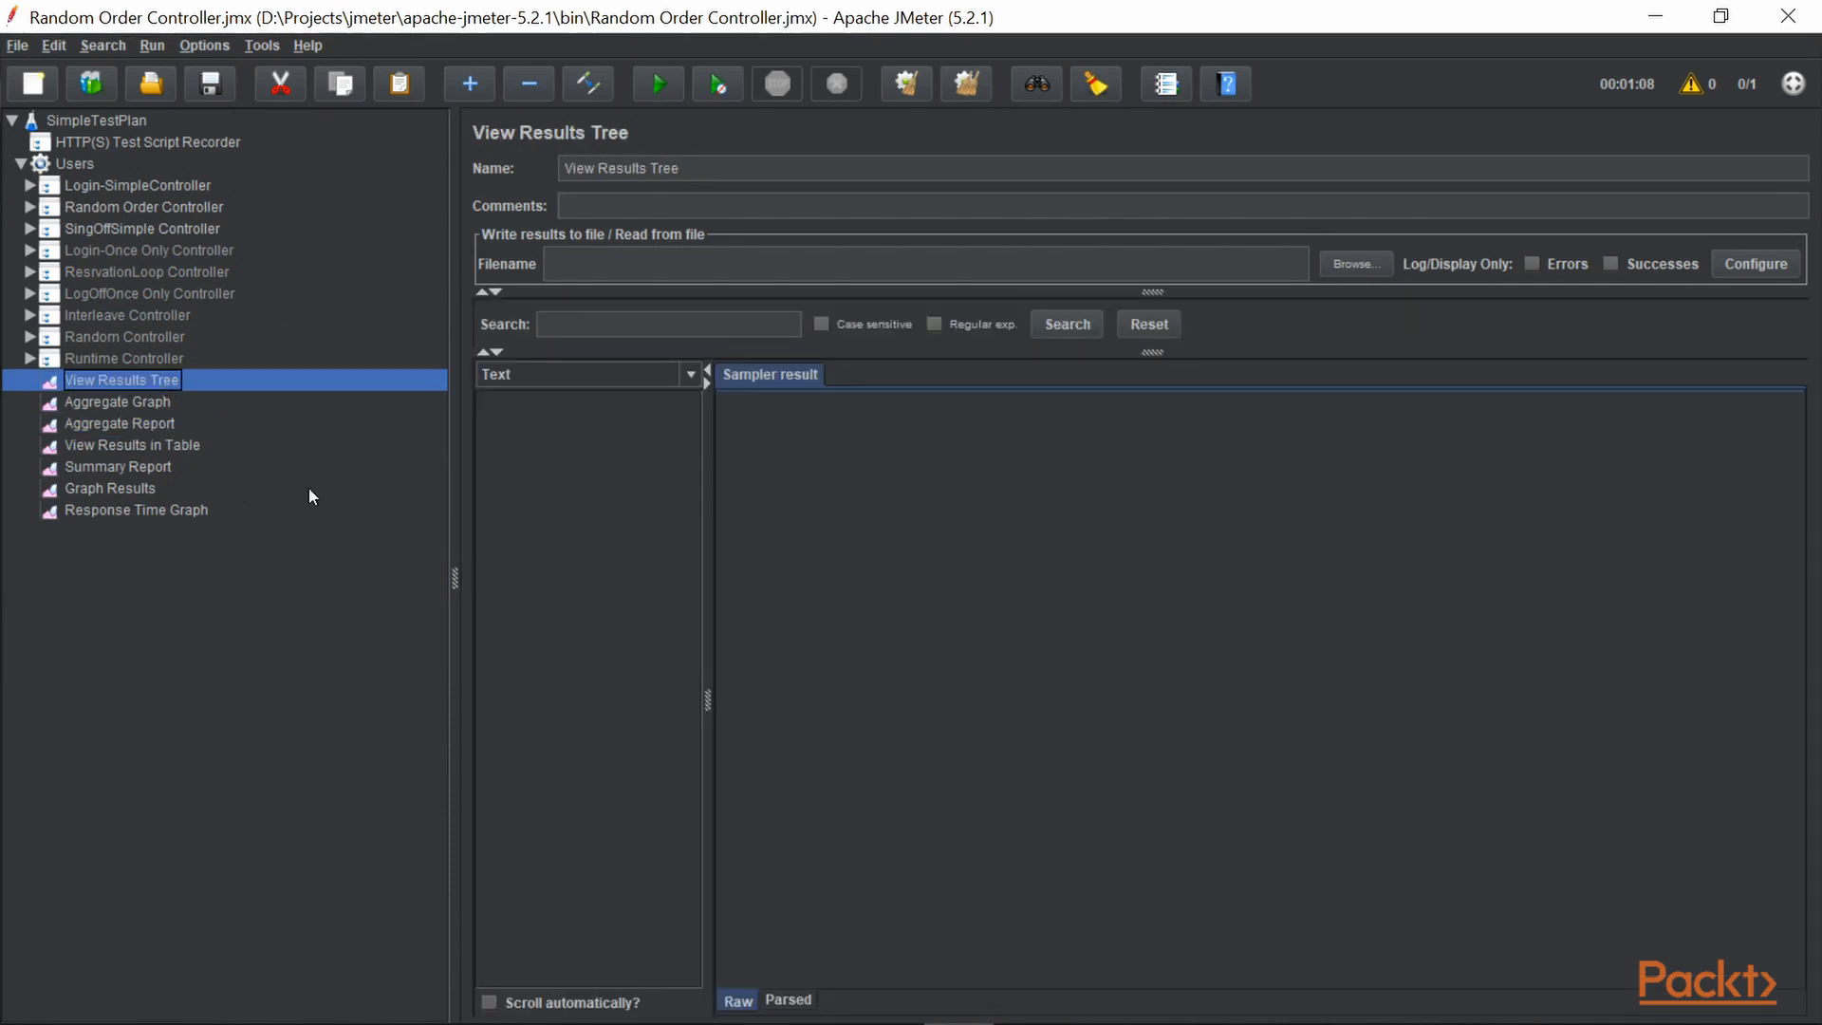
{"action": "left_click", "coordinate": [165, 424]}
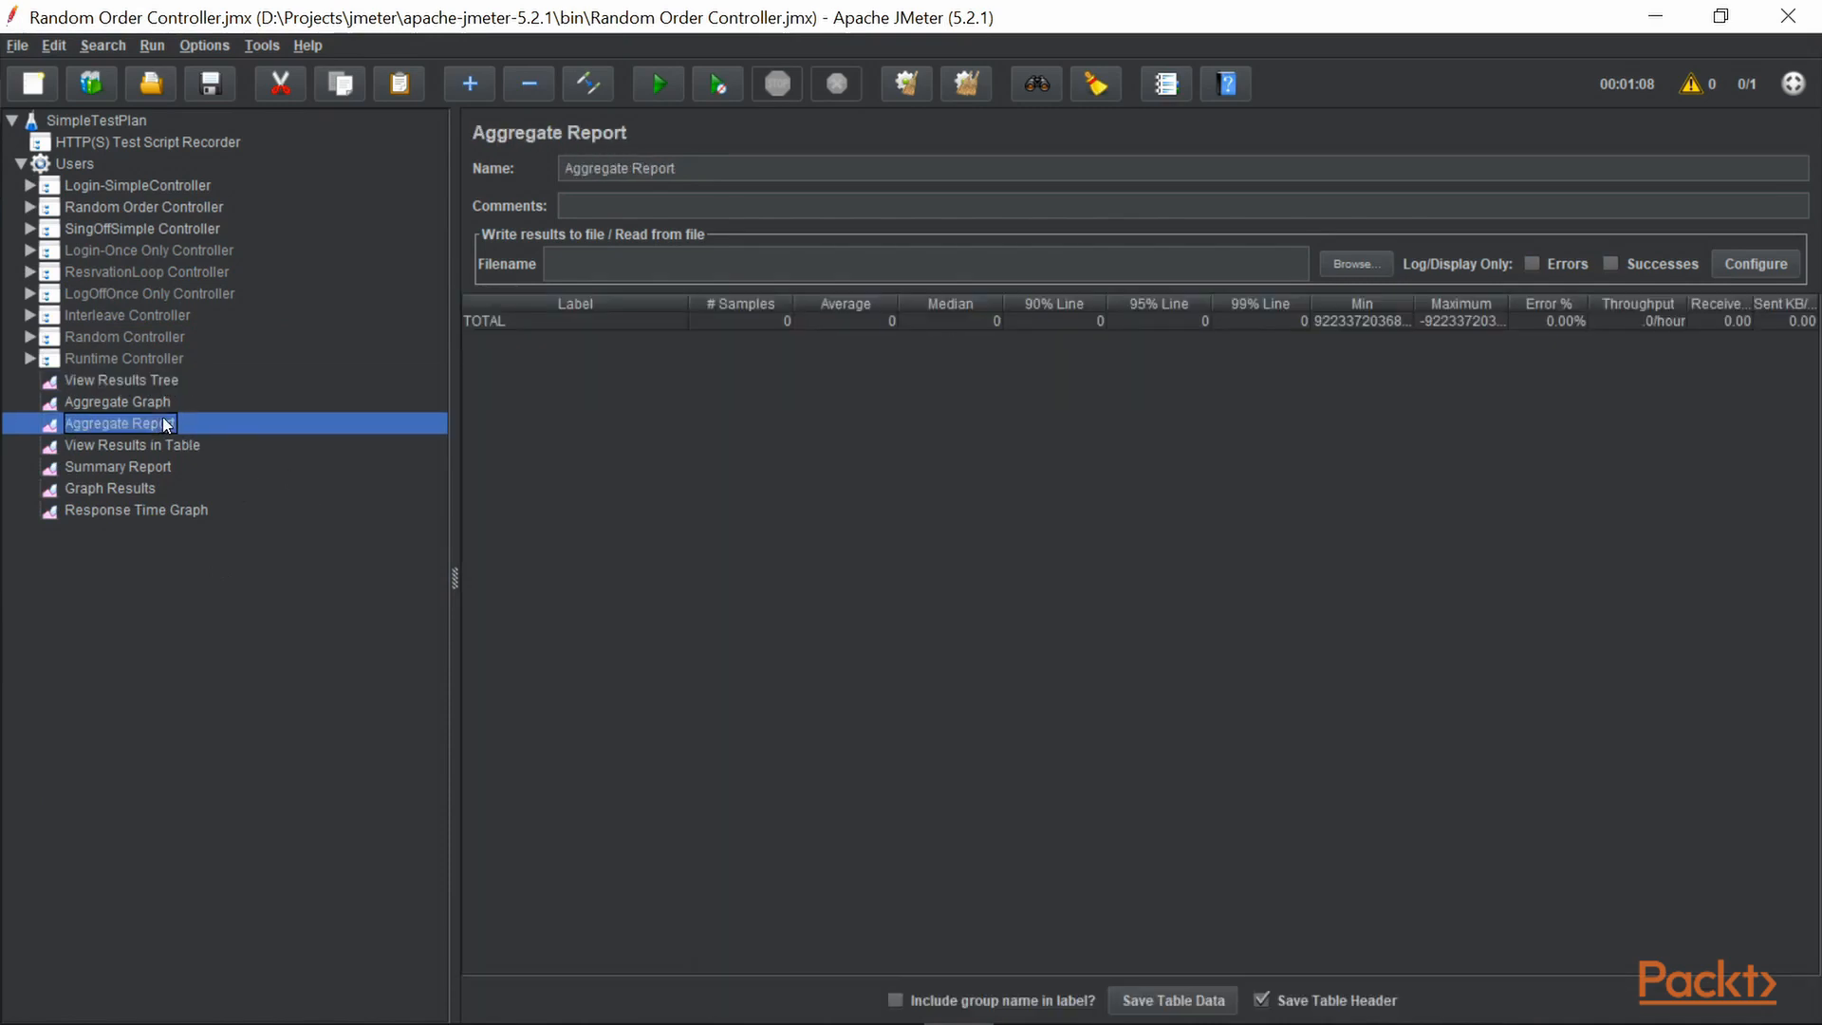
{"action": "left_click", "coordinate": [112, 406]}
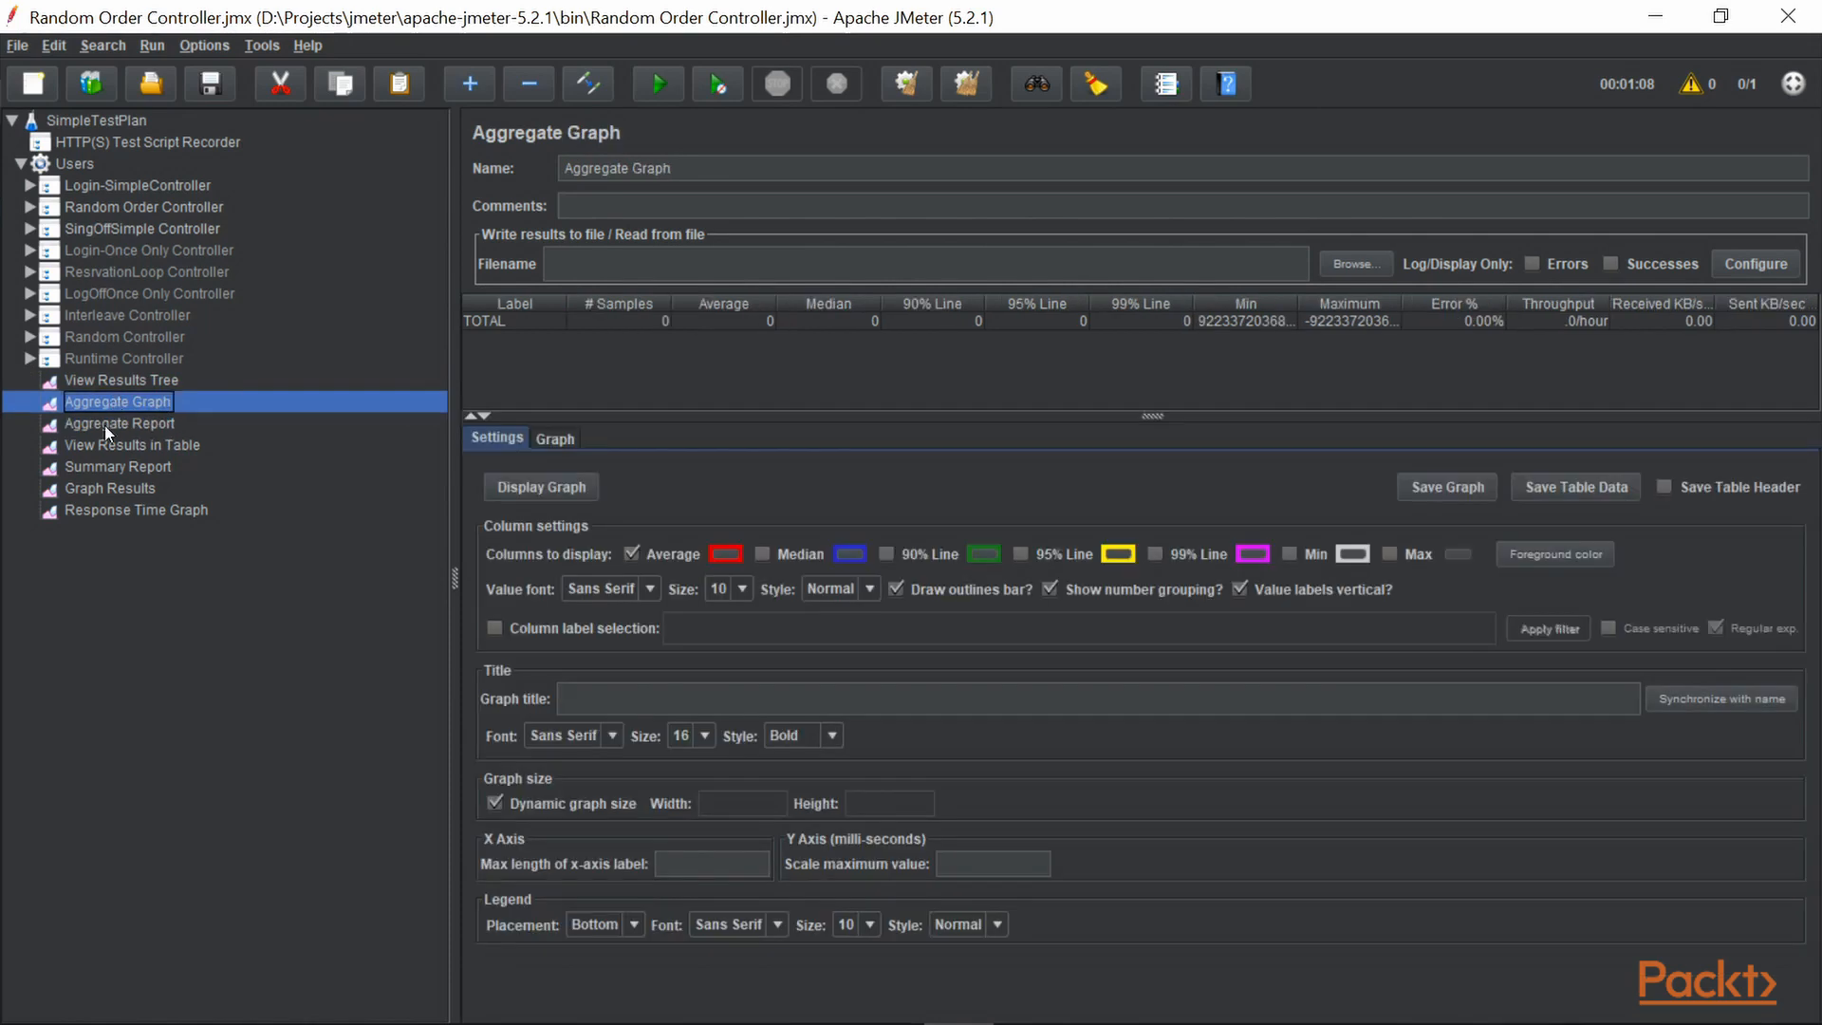
{"action": "left_click", "coordinate": [94, 448]}
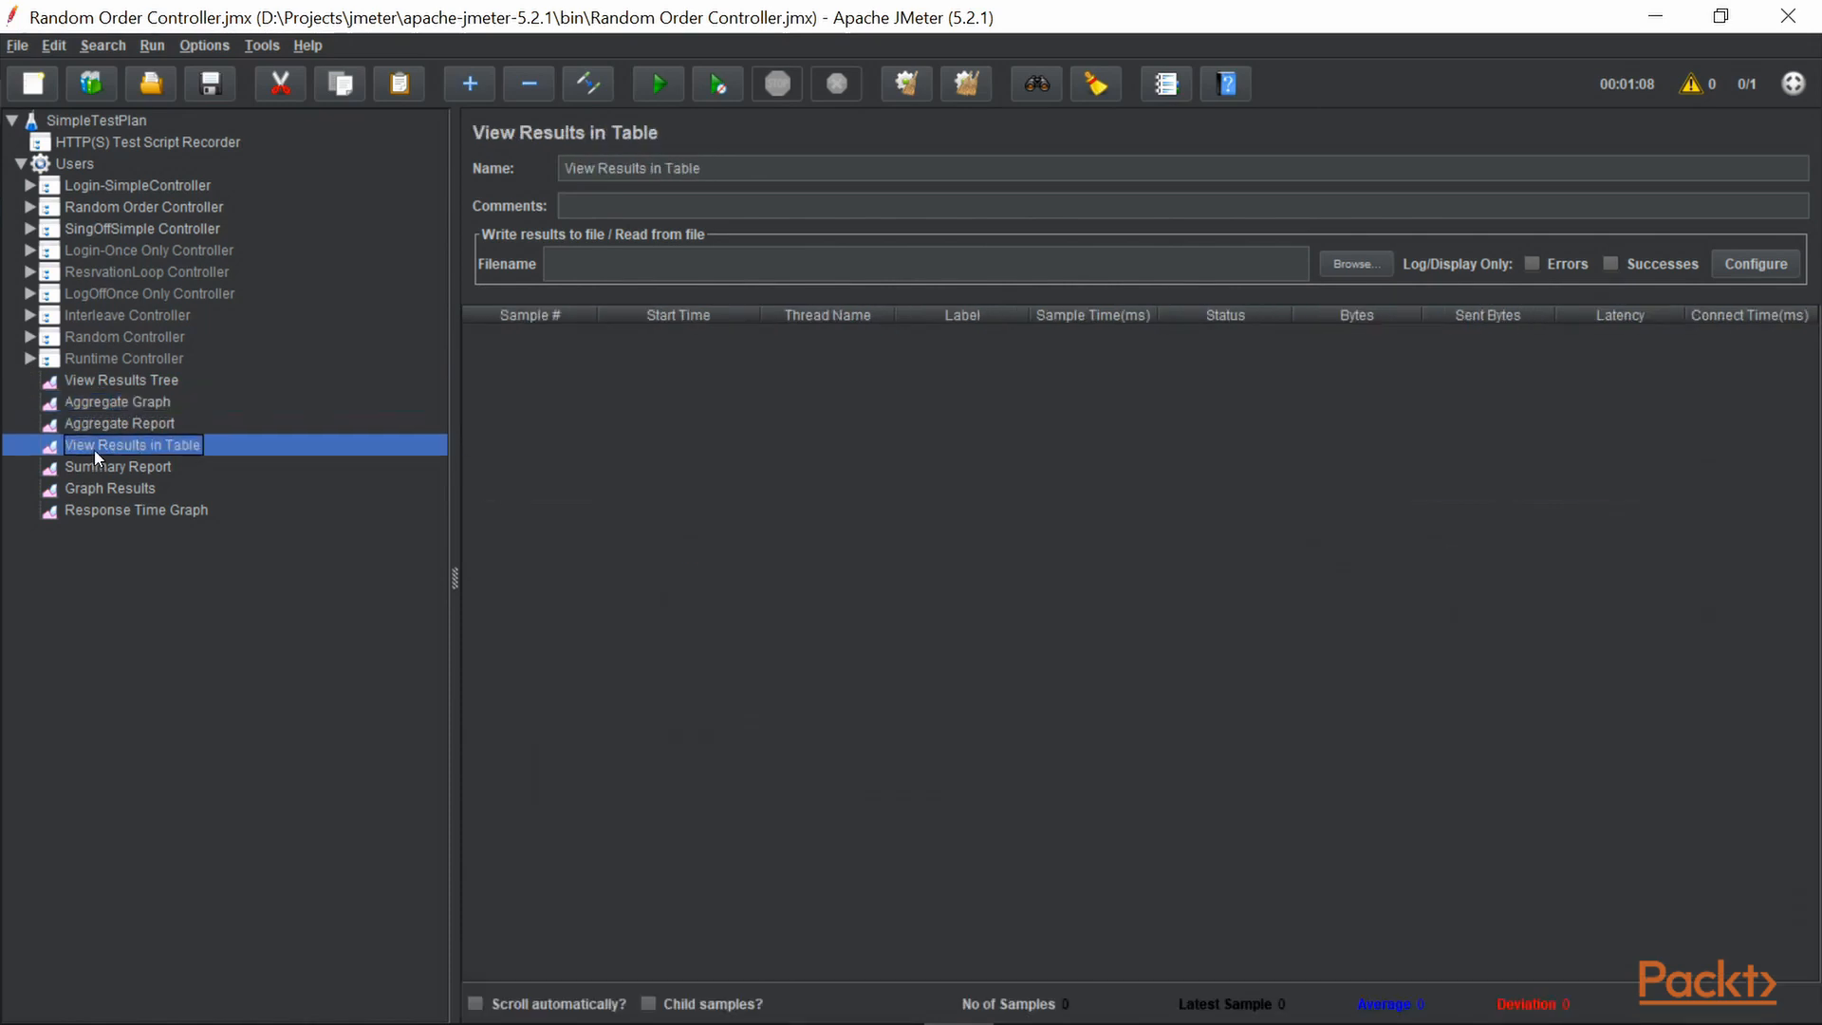
{"action": "left_click", "coordinate": [95, 469]}
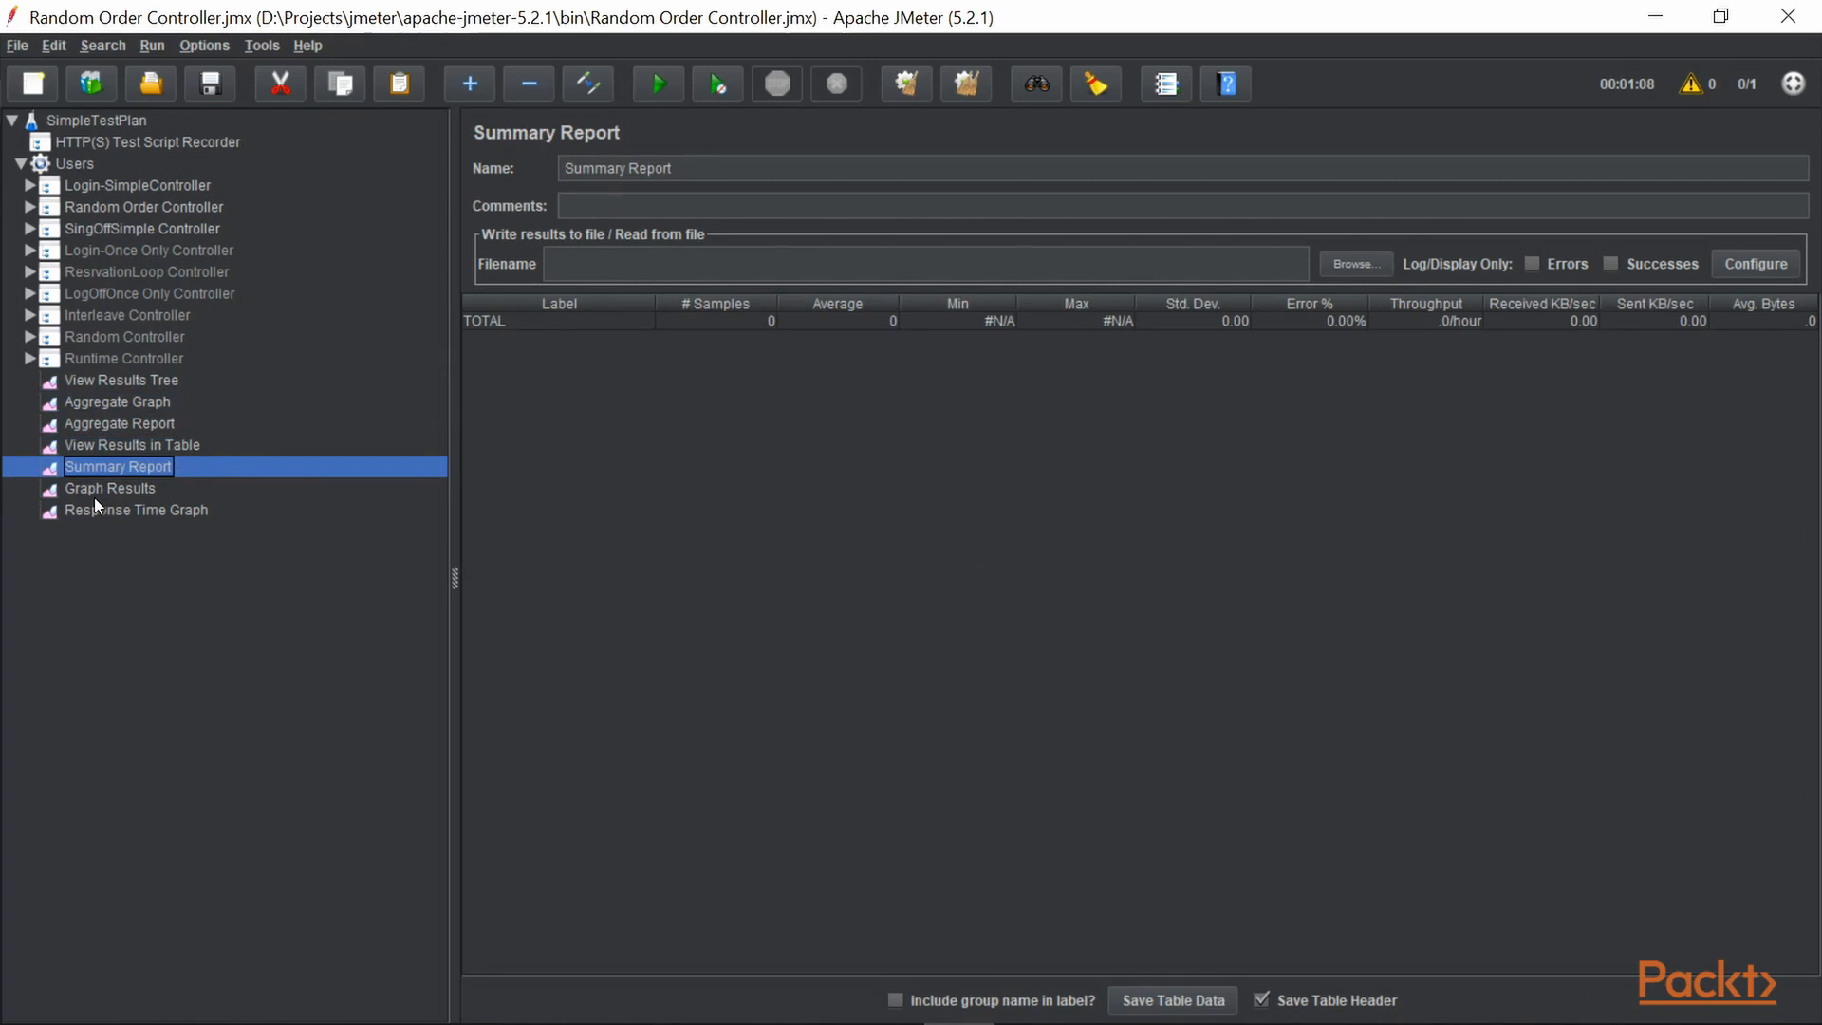
{"action": "left_click", "coordinate": [94, 490]}
{"action": "left_click", "coordinate": [84, 511]}
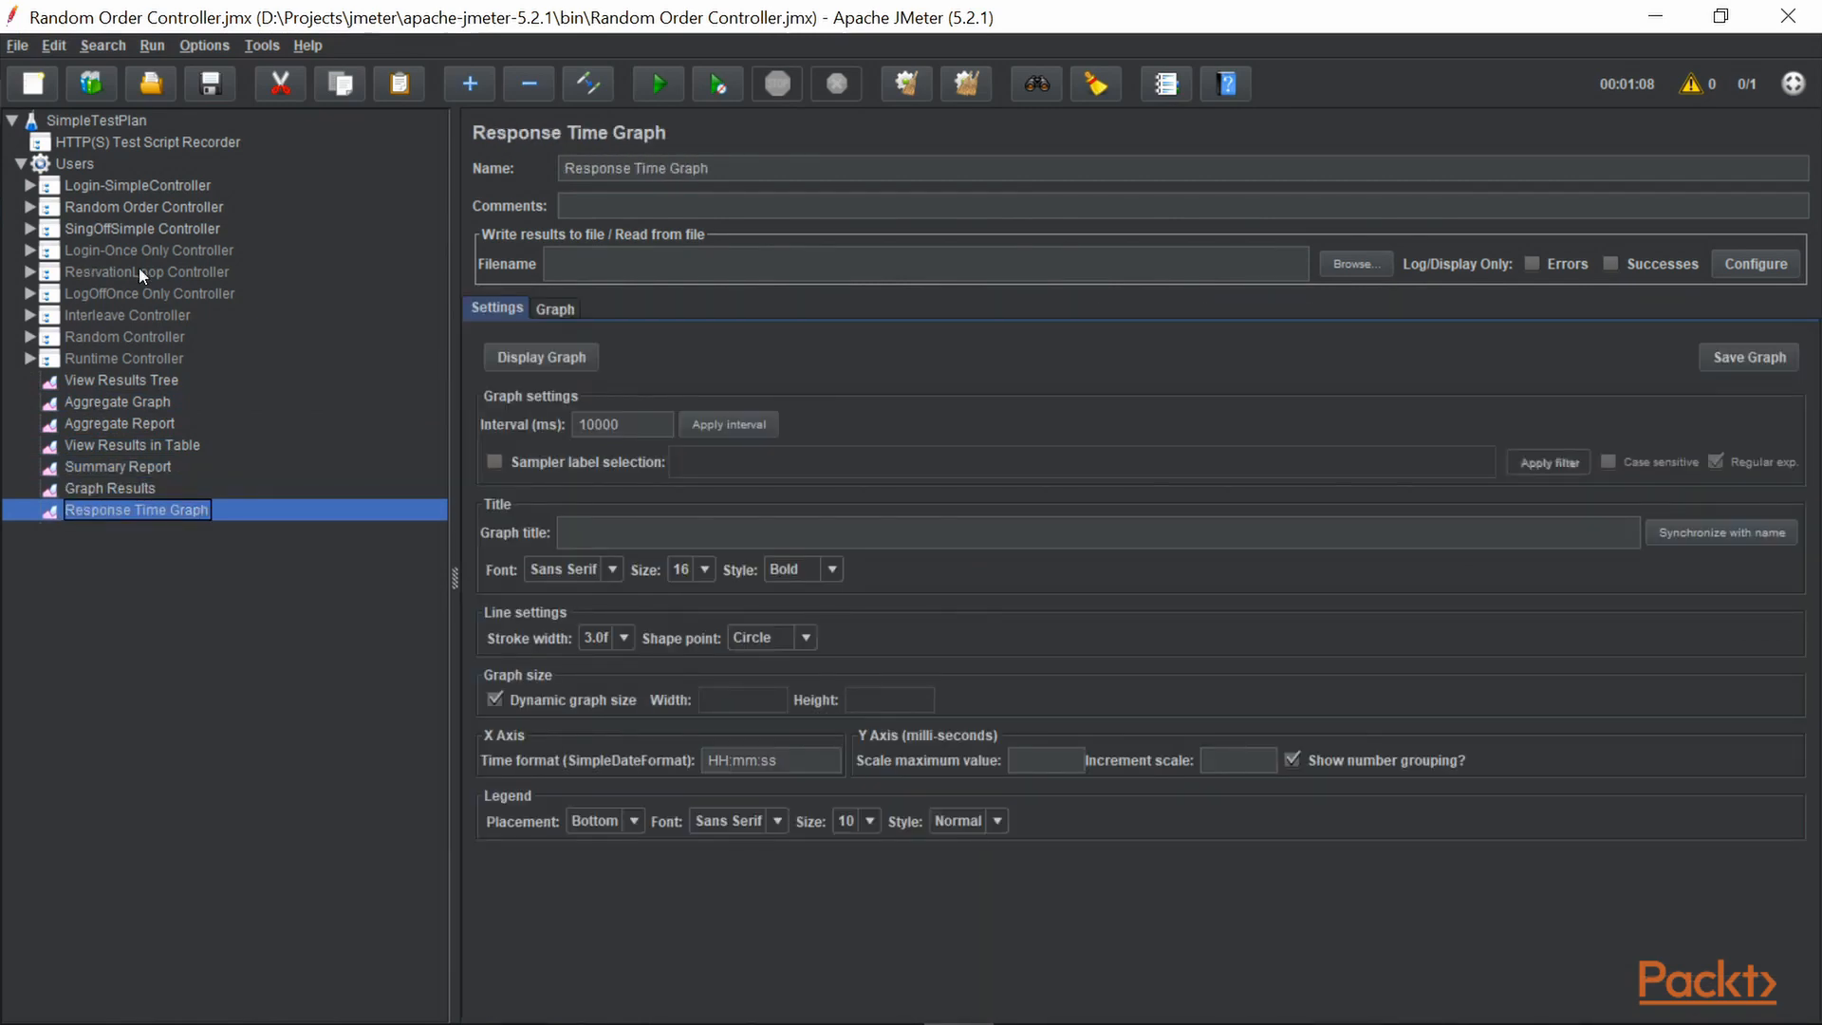
Step: View the Users thread group settings and the listener types that can be added to it, without adding one
{"action": "left_click", "coordinate": [75, 164]}
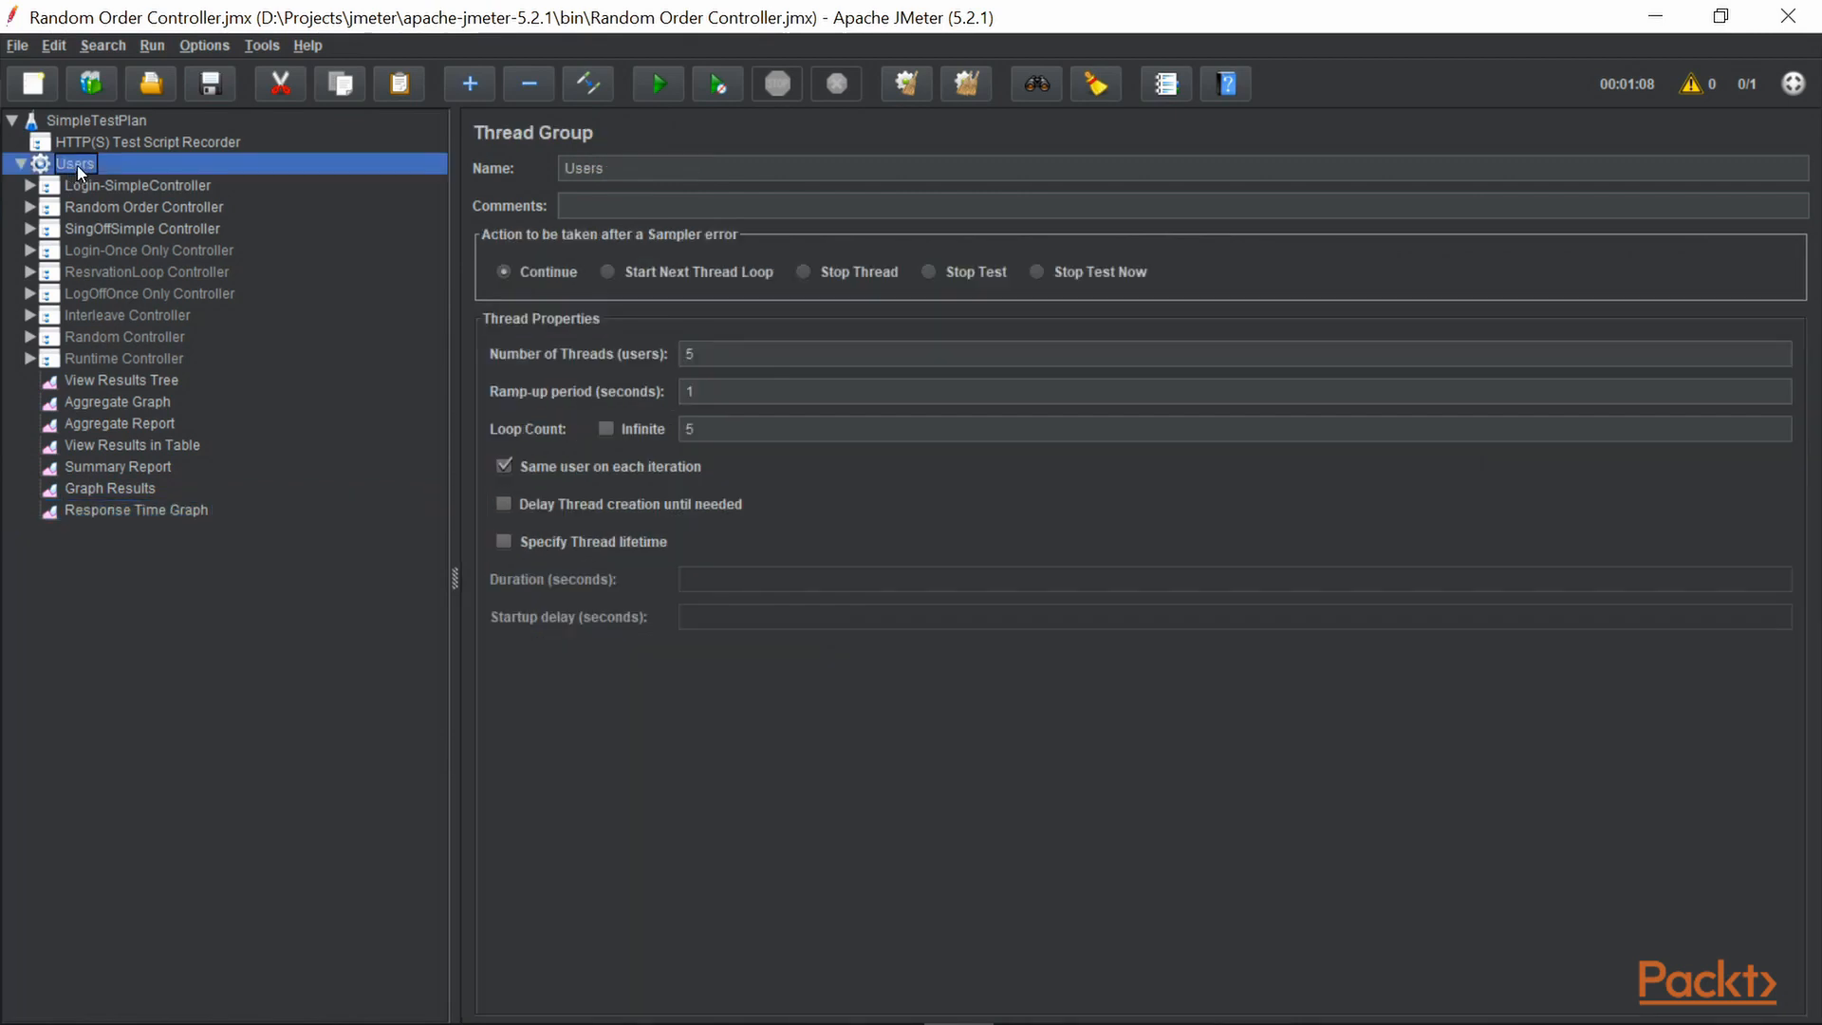
{"action": "right_click", "coordinate": [77, 166]}
{"action": "mouse_move", "coordinate": [290, 175]}
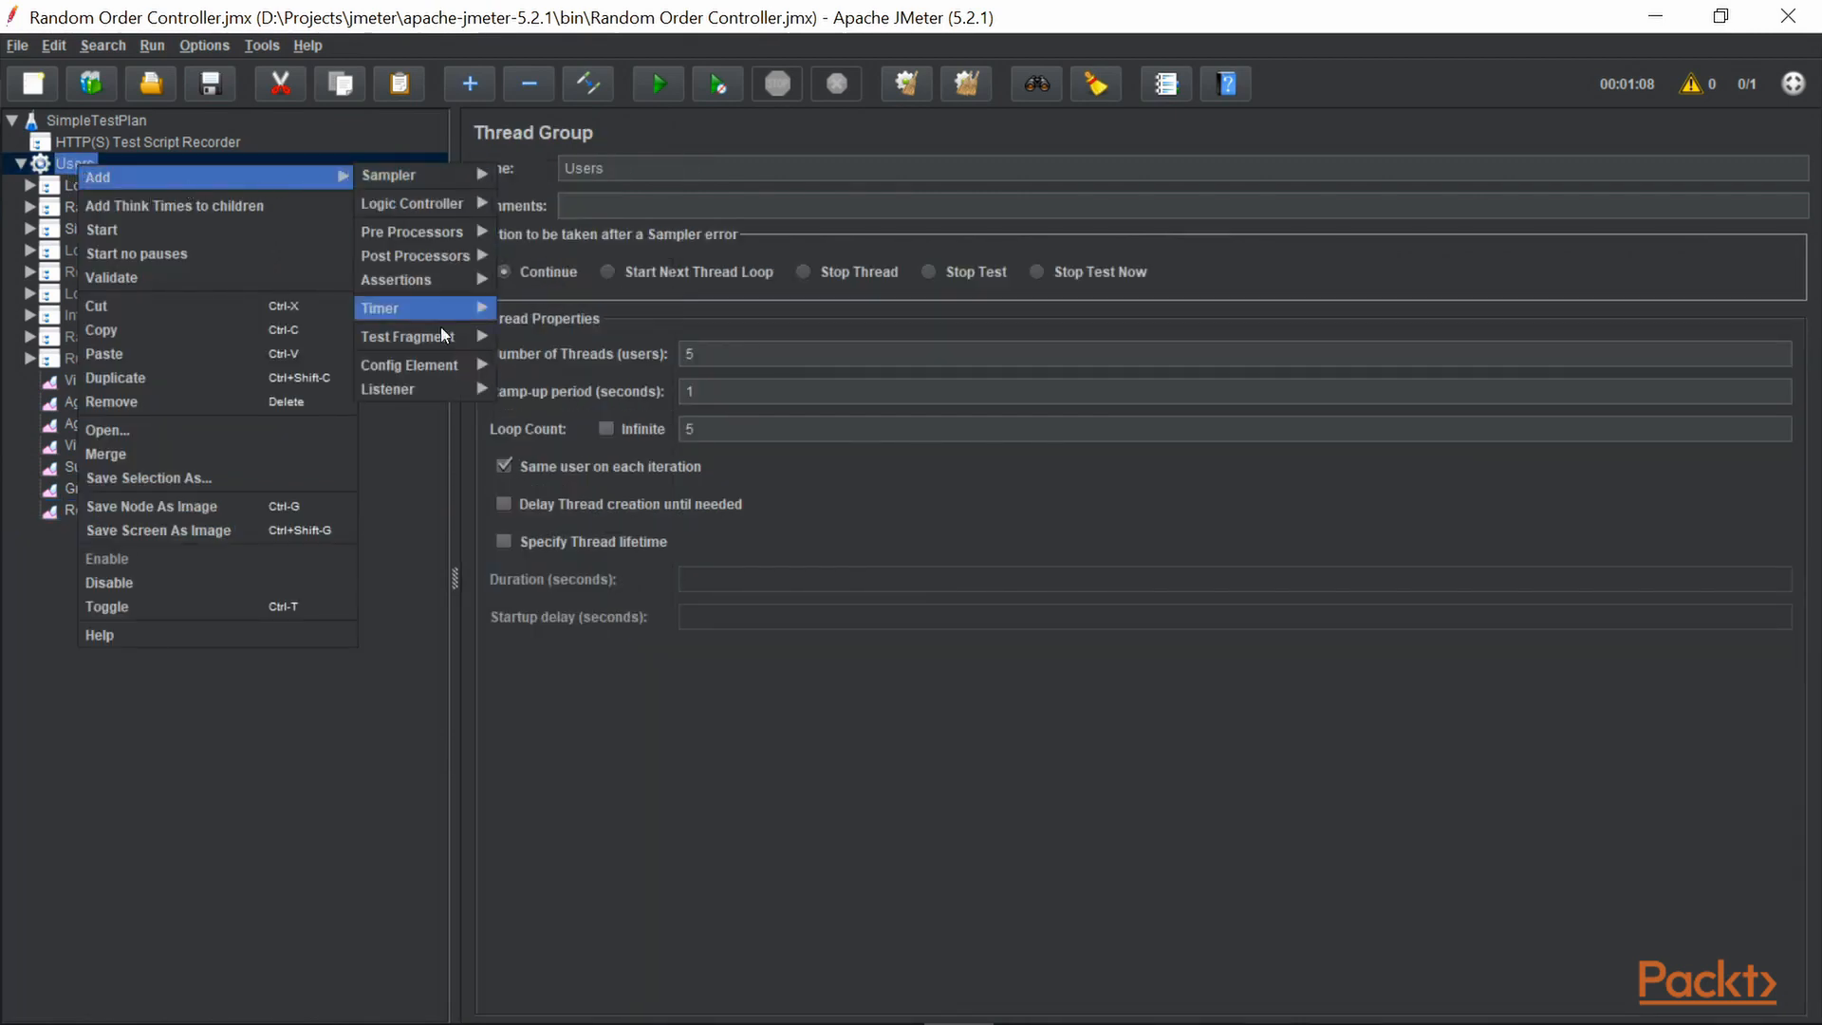
{"action": "mouse_move", "coordinate": [429, 395]}
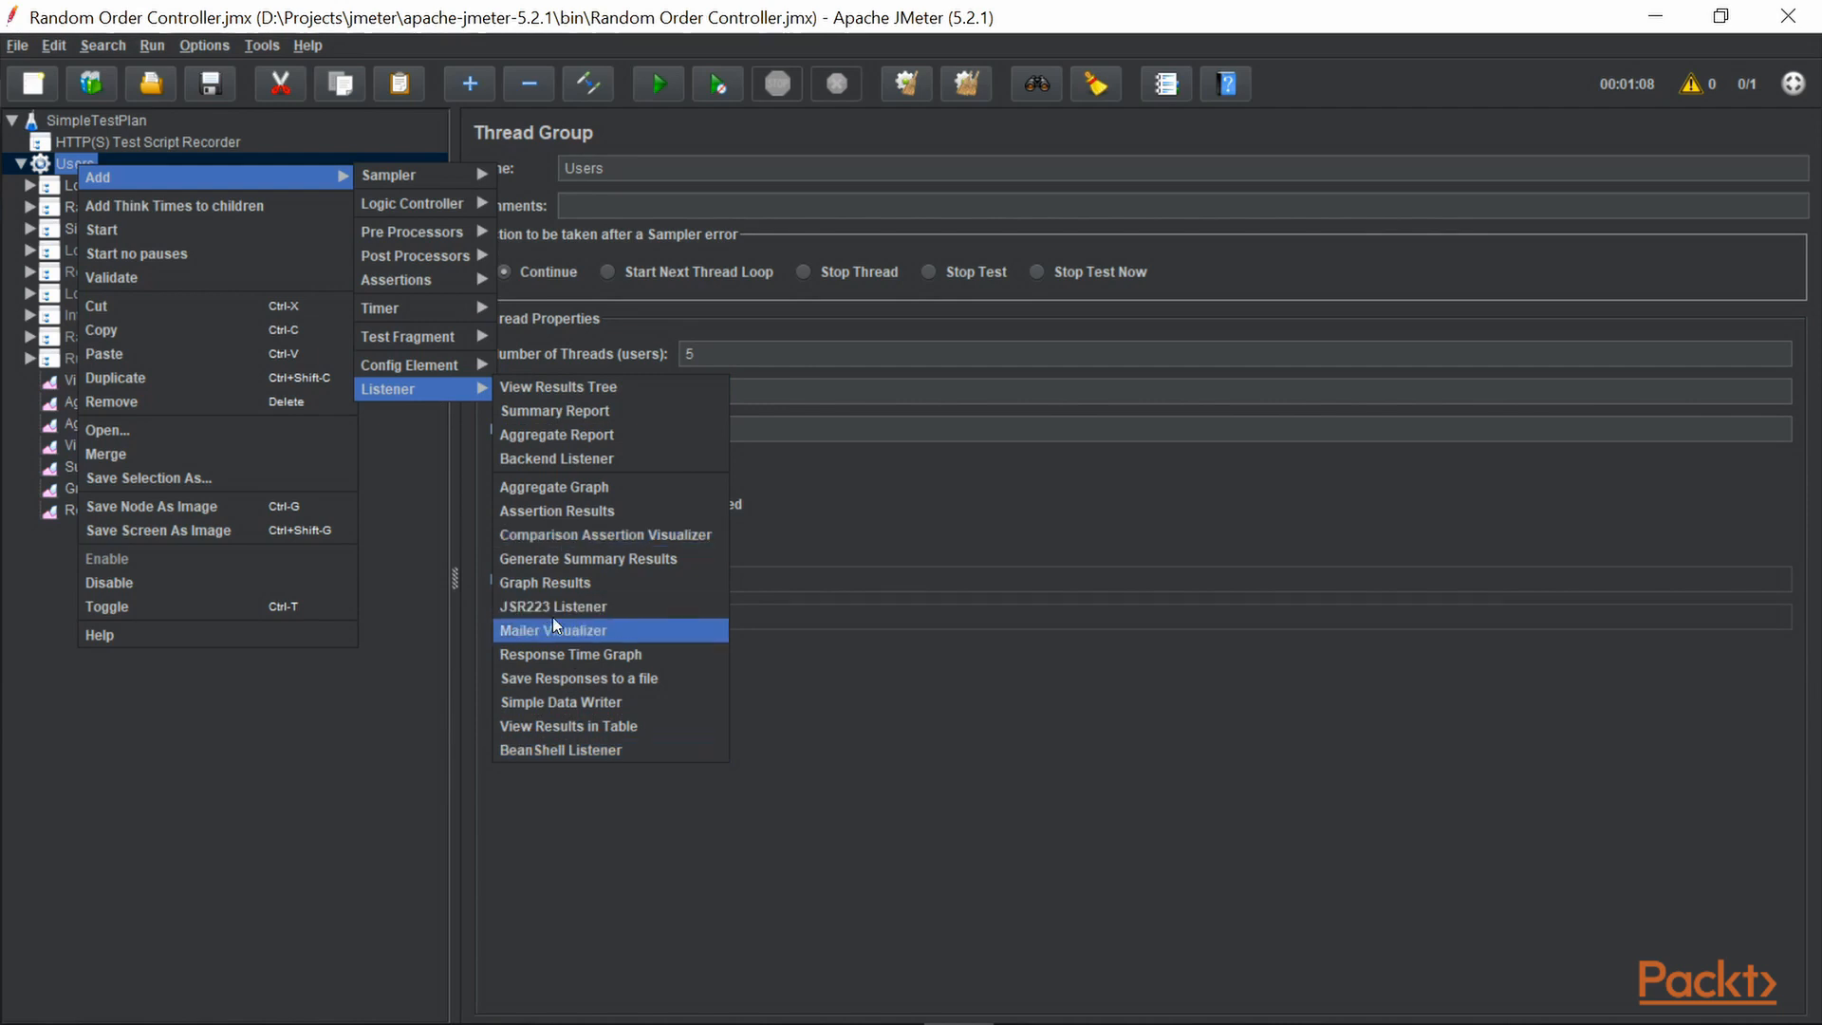
{"action": "left_click", "coordinate": [365, 669]}
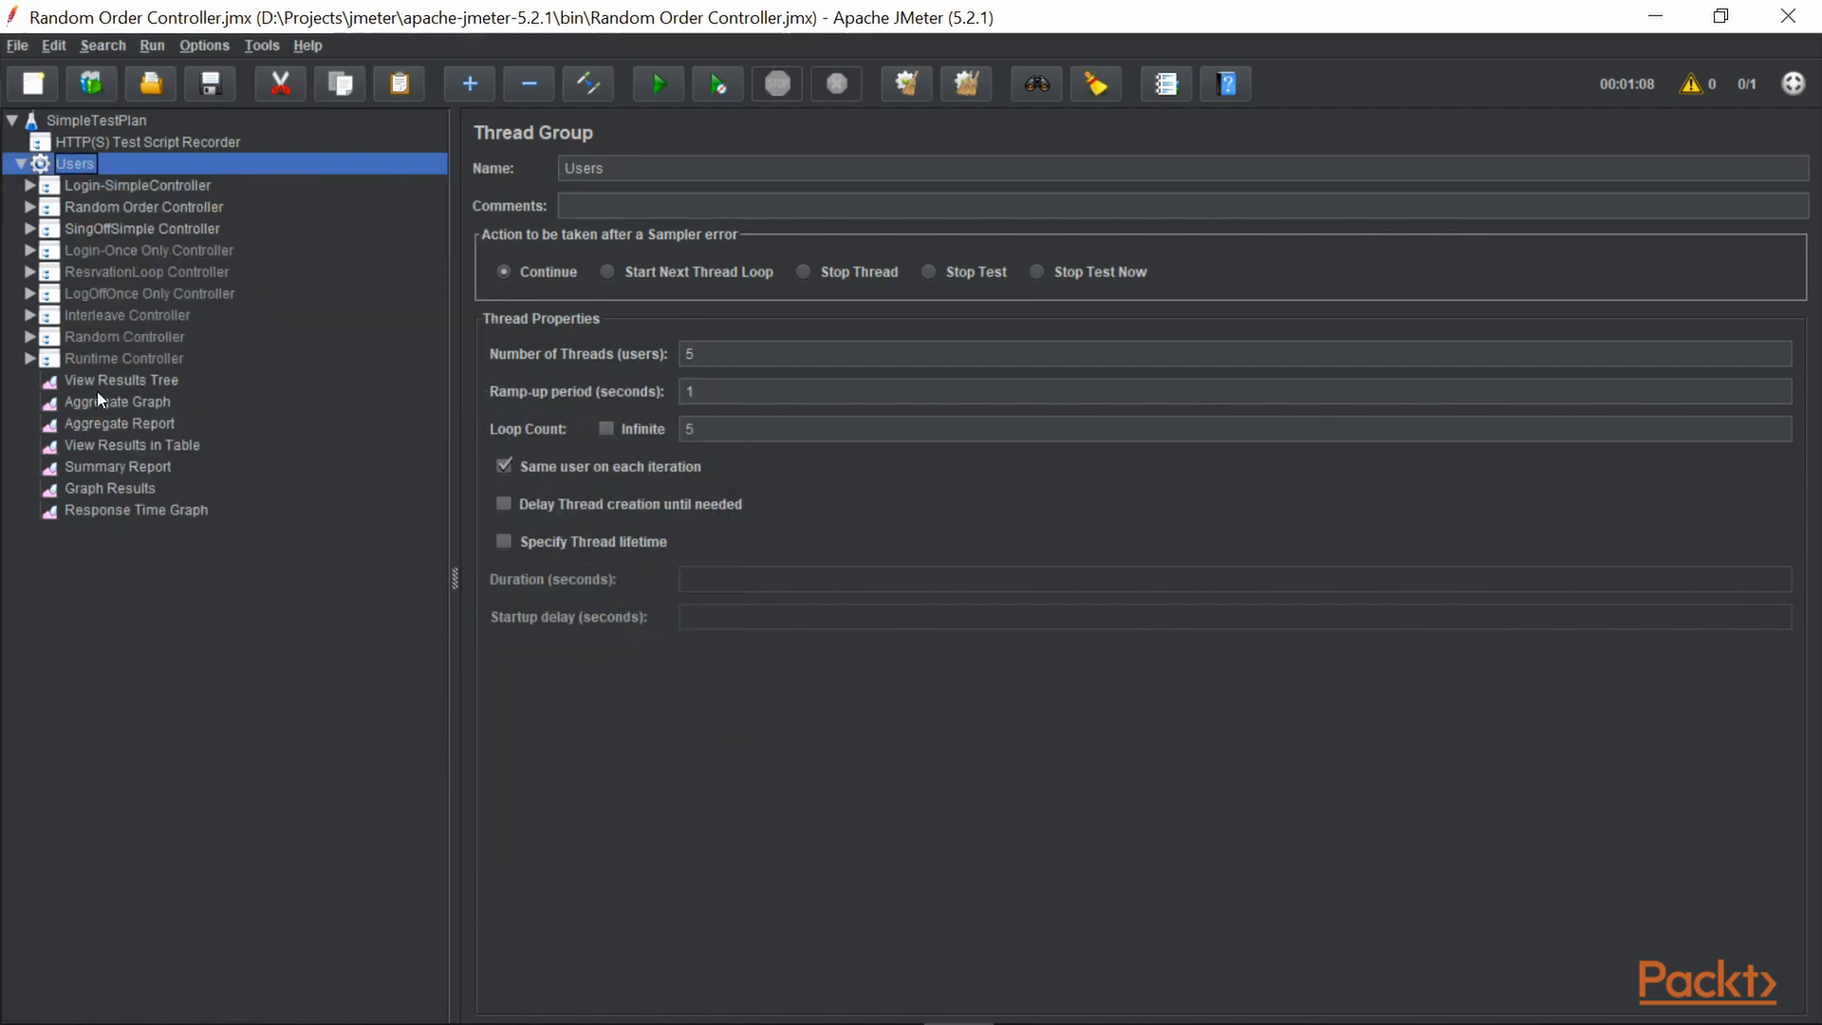
{"action": "left_click", "coordinate": [29, 357]}
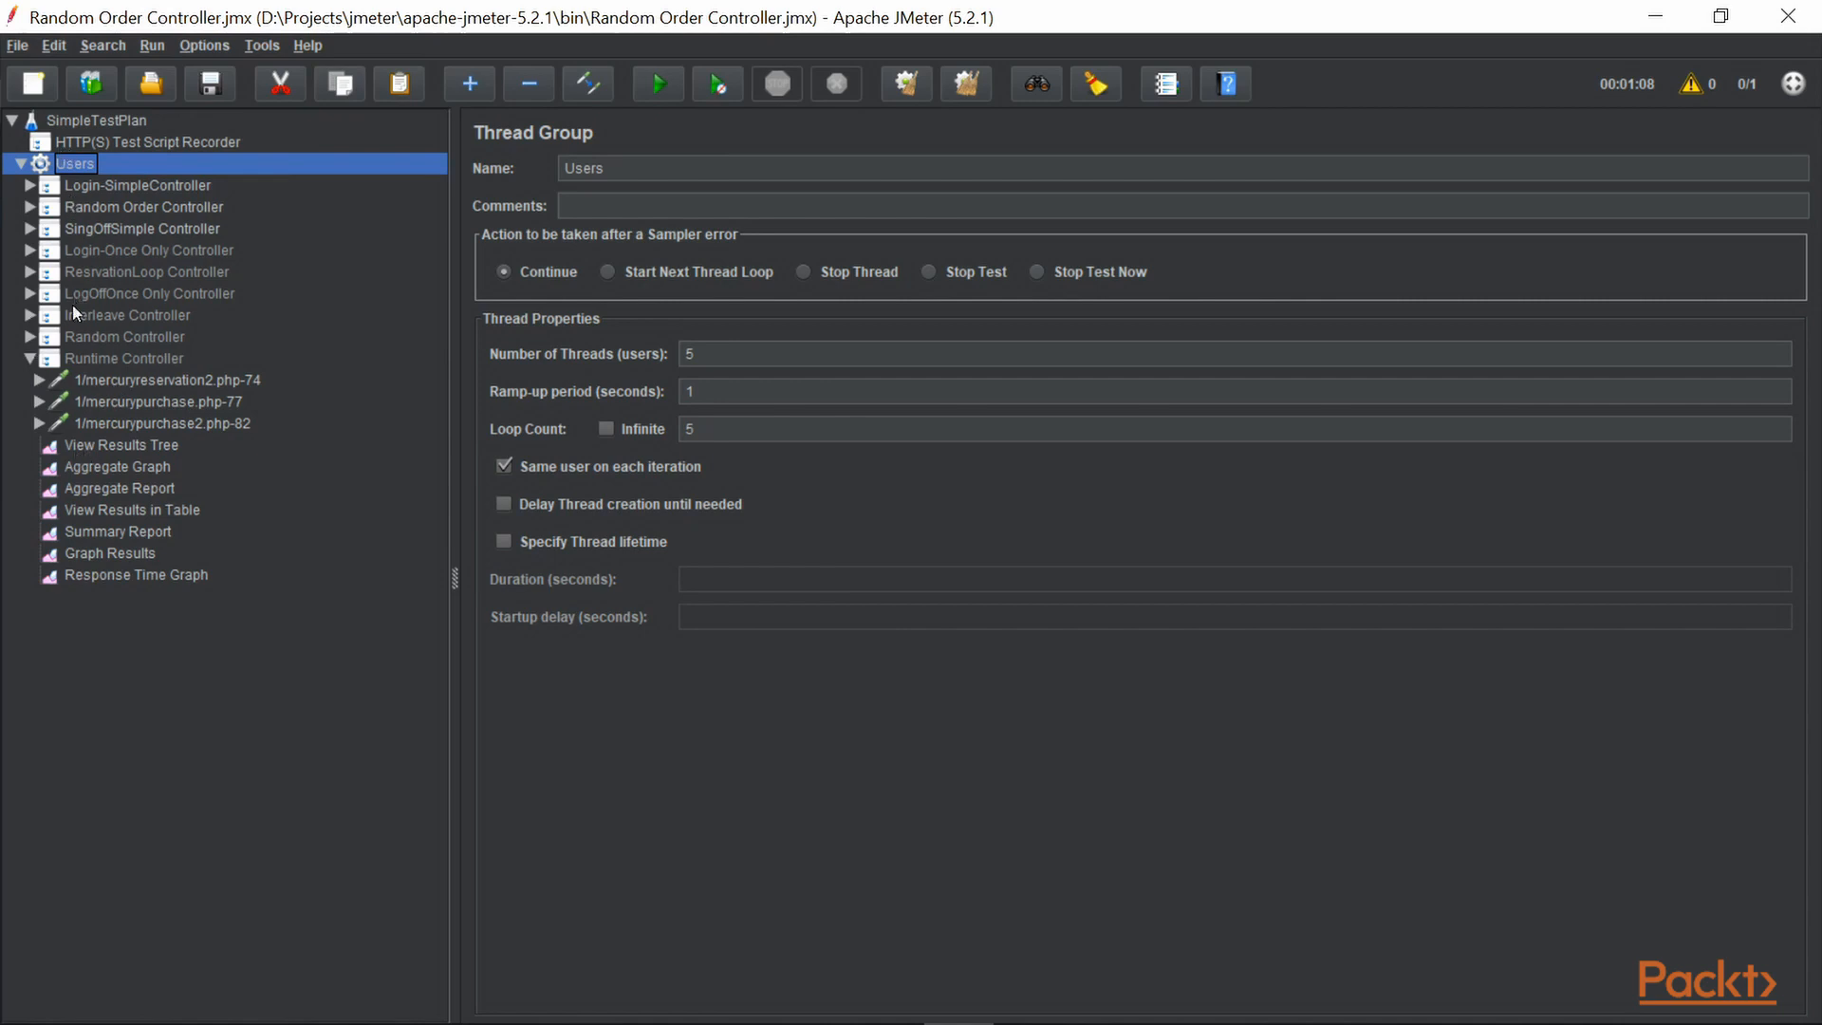
{"action": "left_click", "coordinate": [30, 359]}
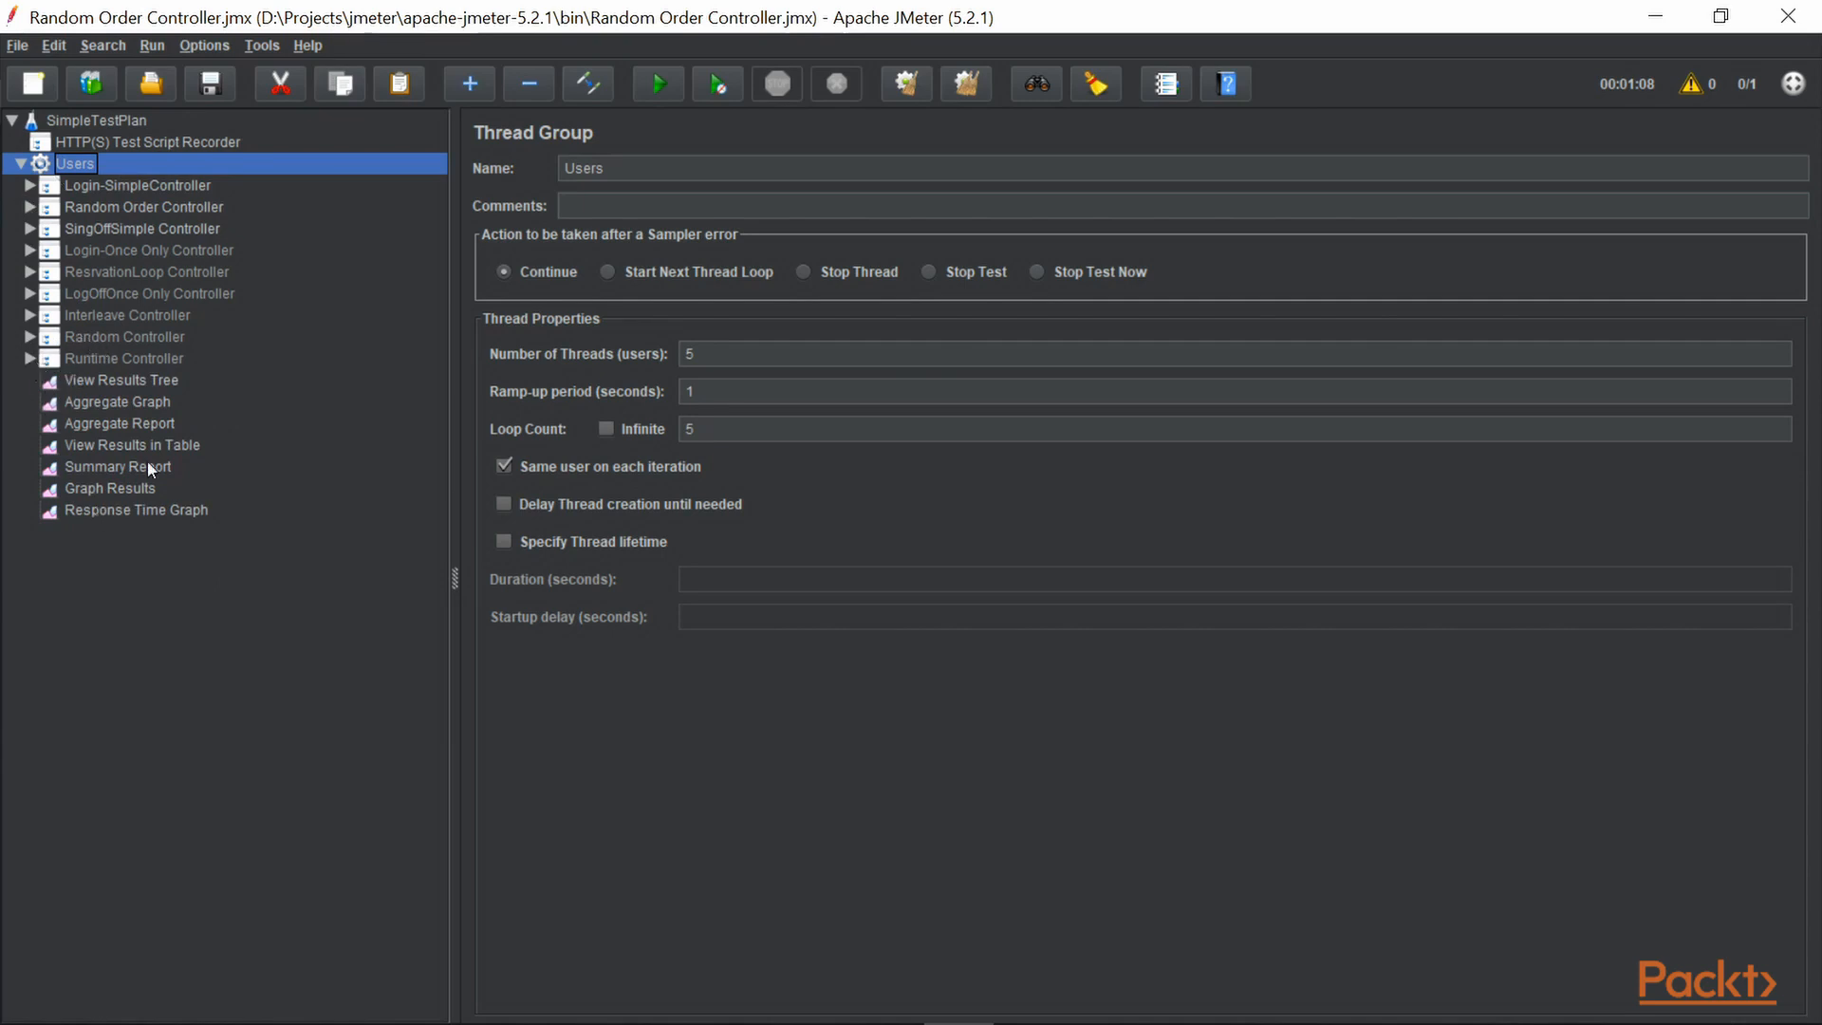
Step: Run the test plan and show View Results in Table with its Label column widened to fit the full request names
{"action": "left_click", "coordinate": [658, 84]}
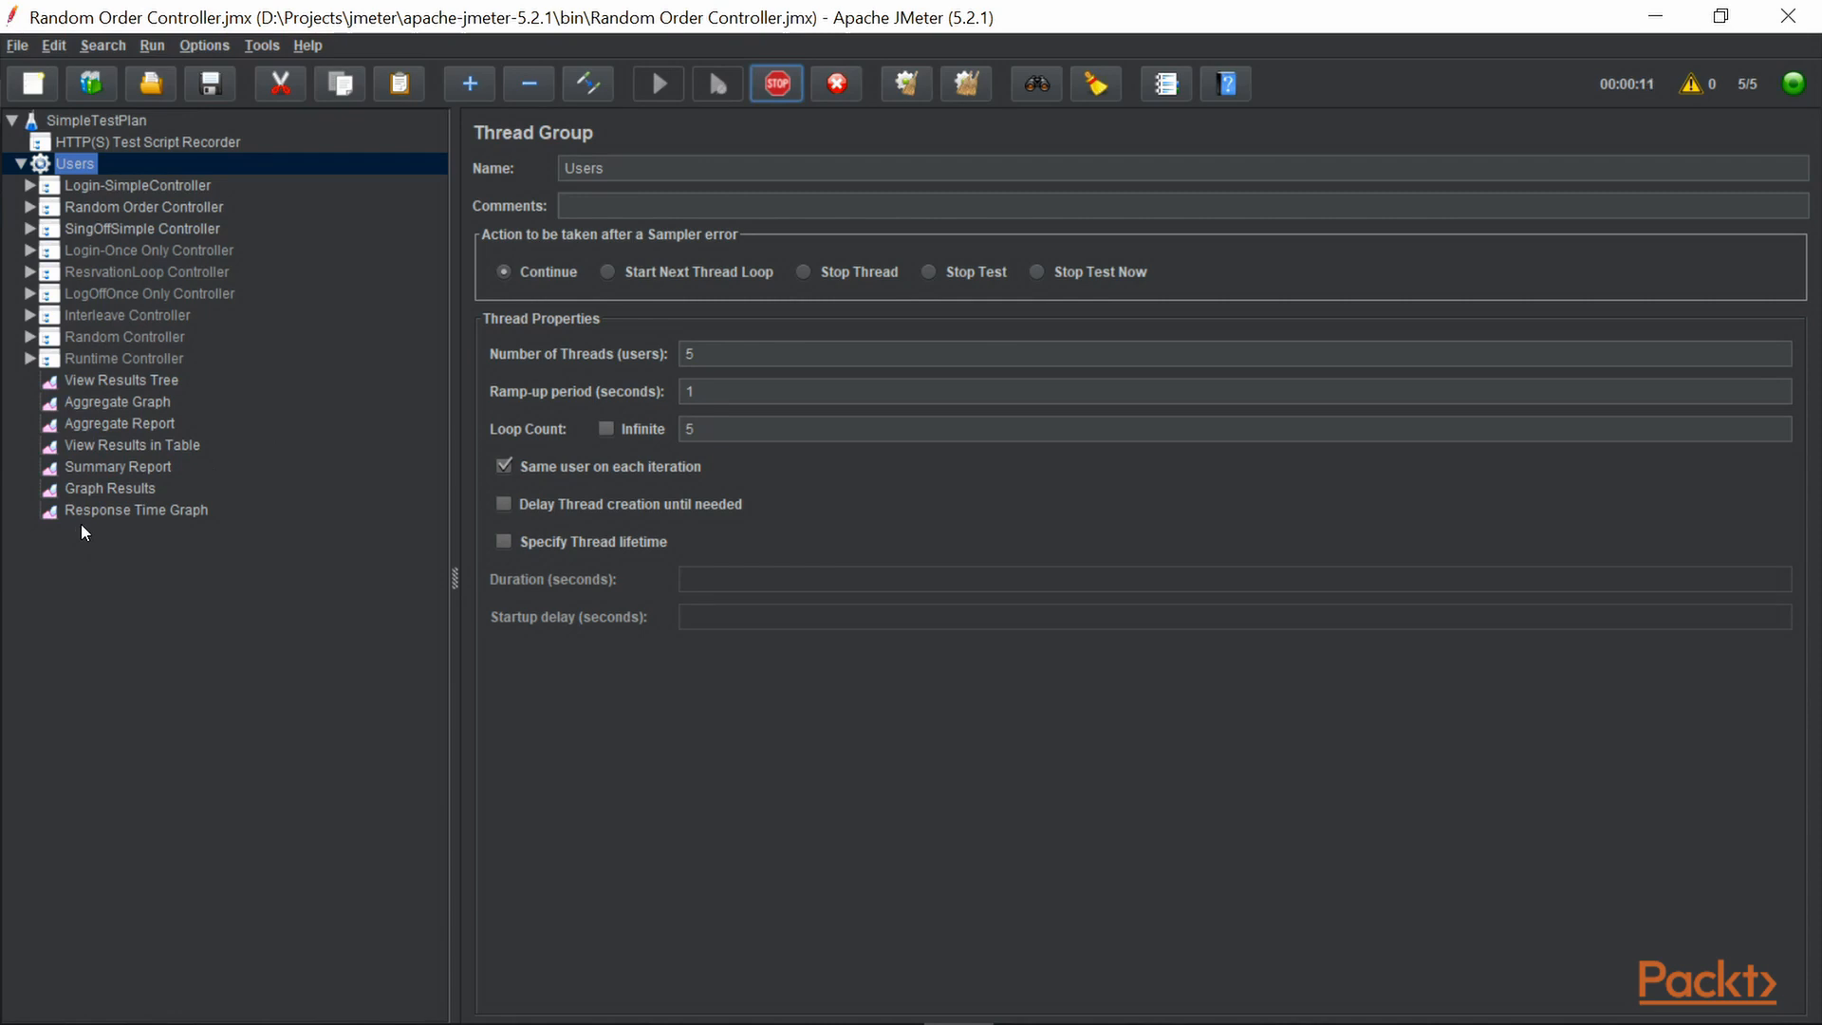
{"action": "left_click", "coordinate": [95, 443]}
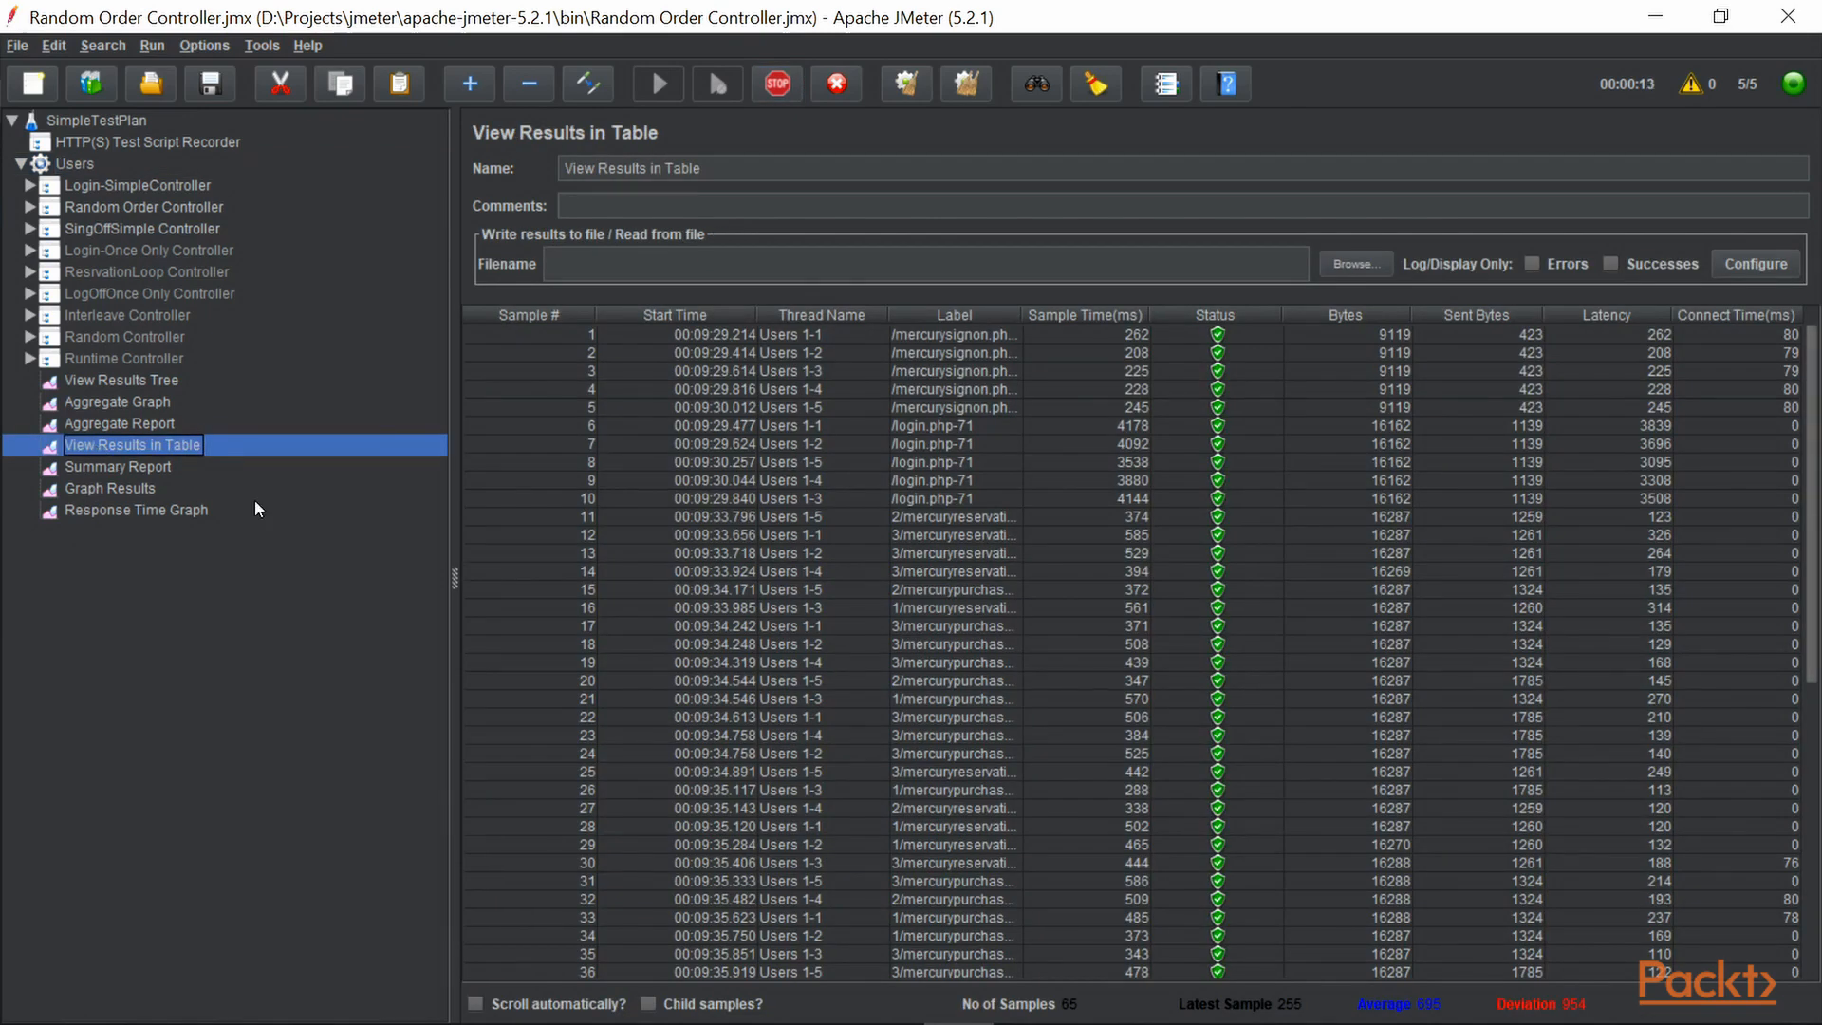
{"action": "left_click", "coordinate": [706, 336]}
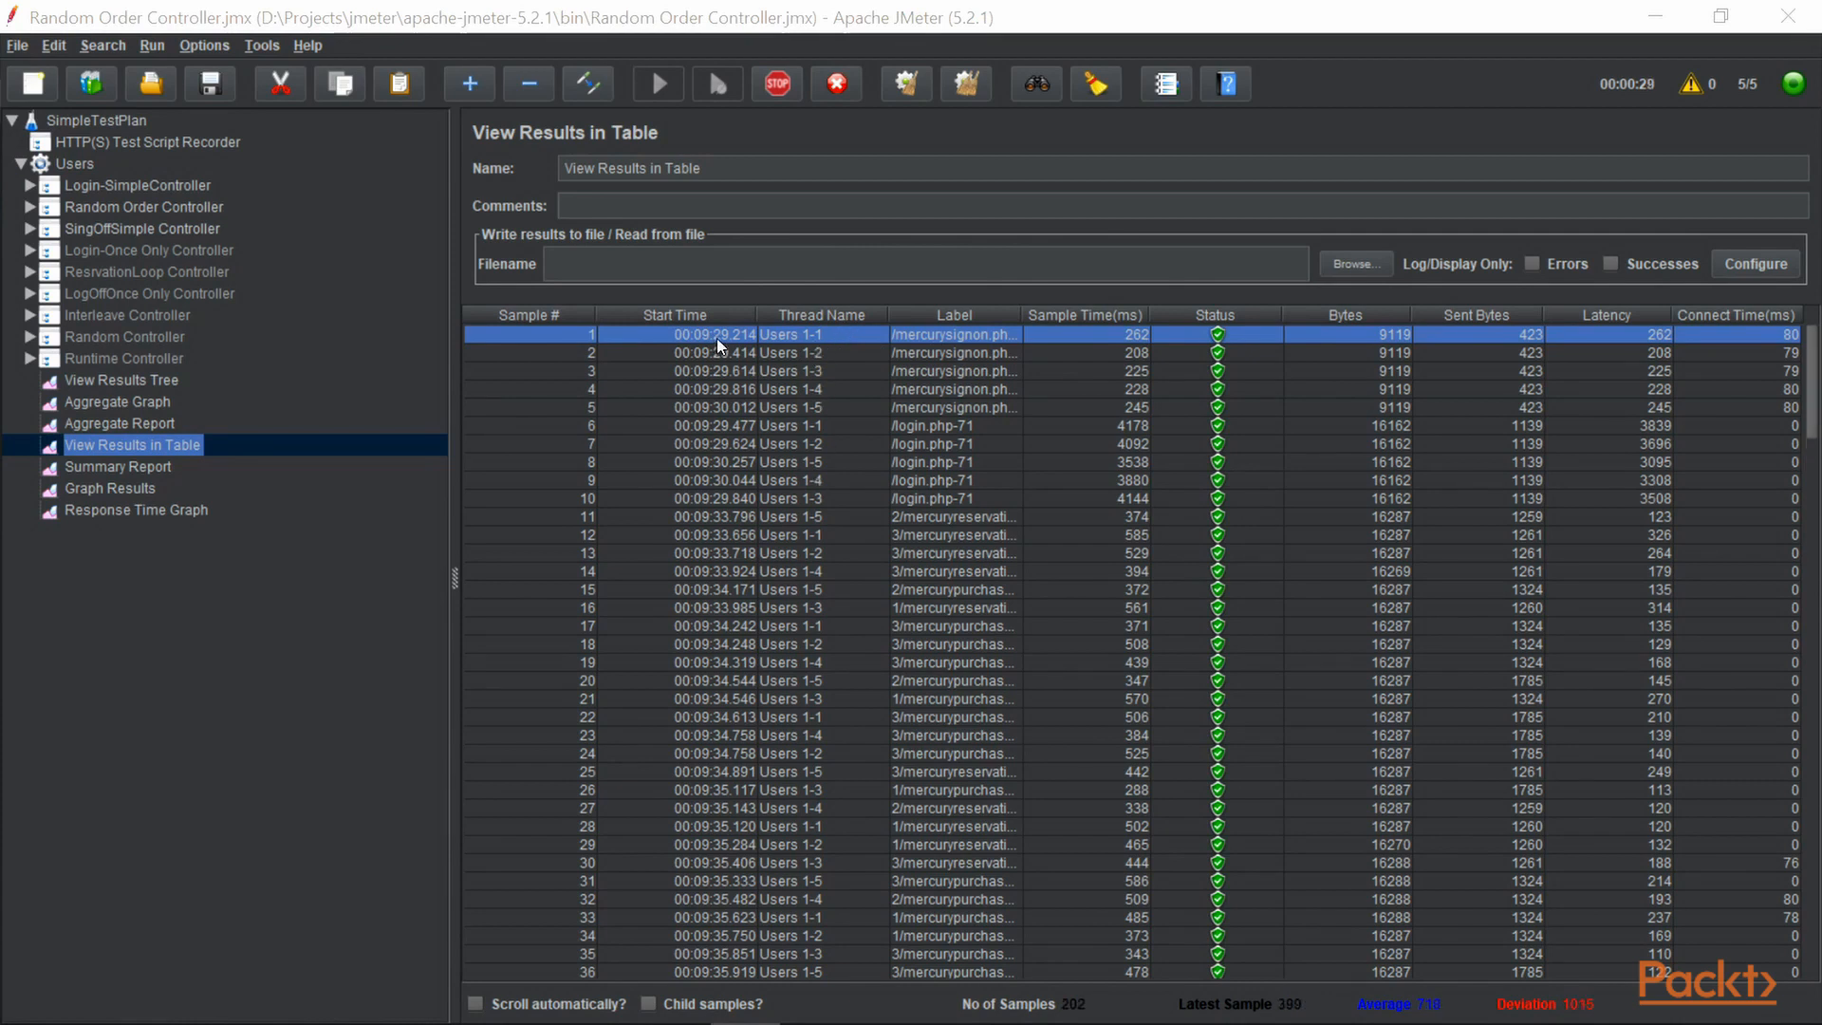
{"action": "left_click_drag", "start_coordinate": [1020, 312], "coordinate": [1144, 312]}
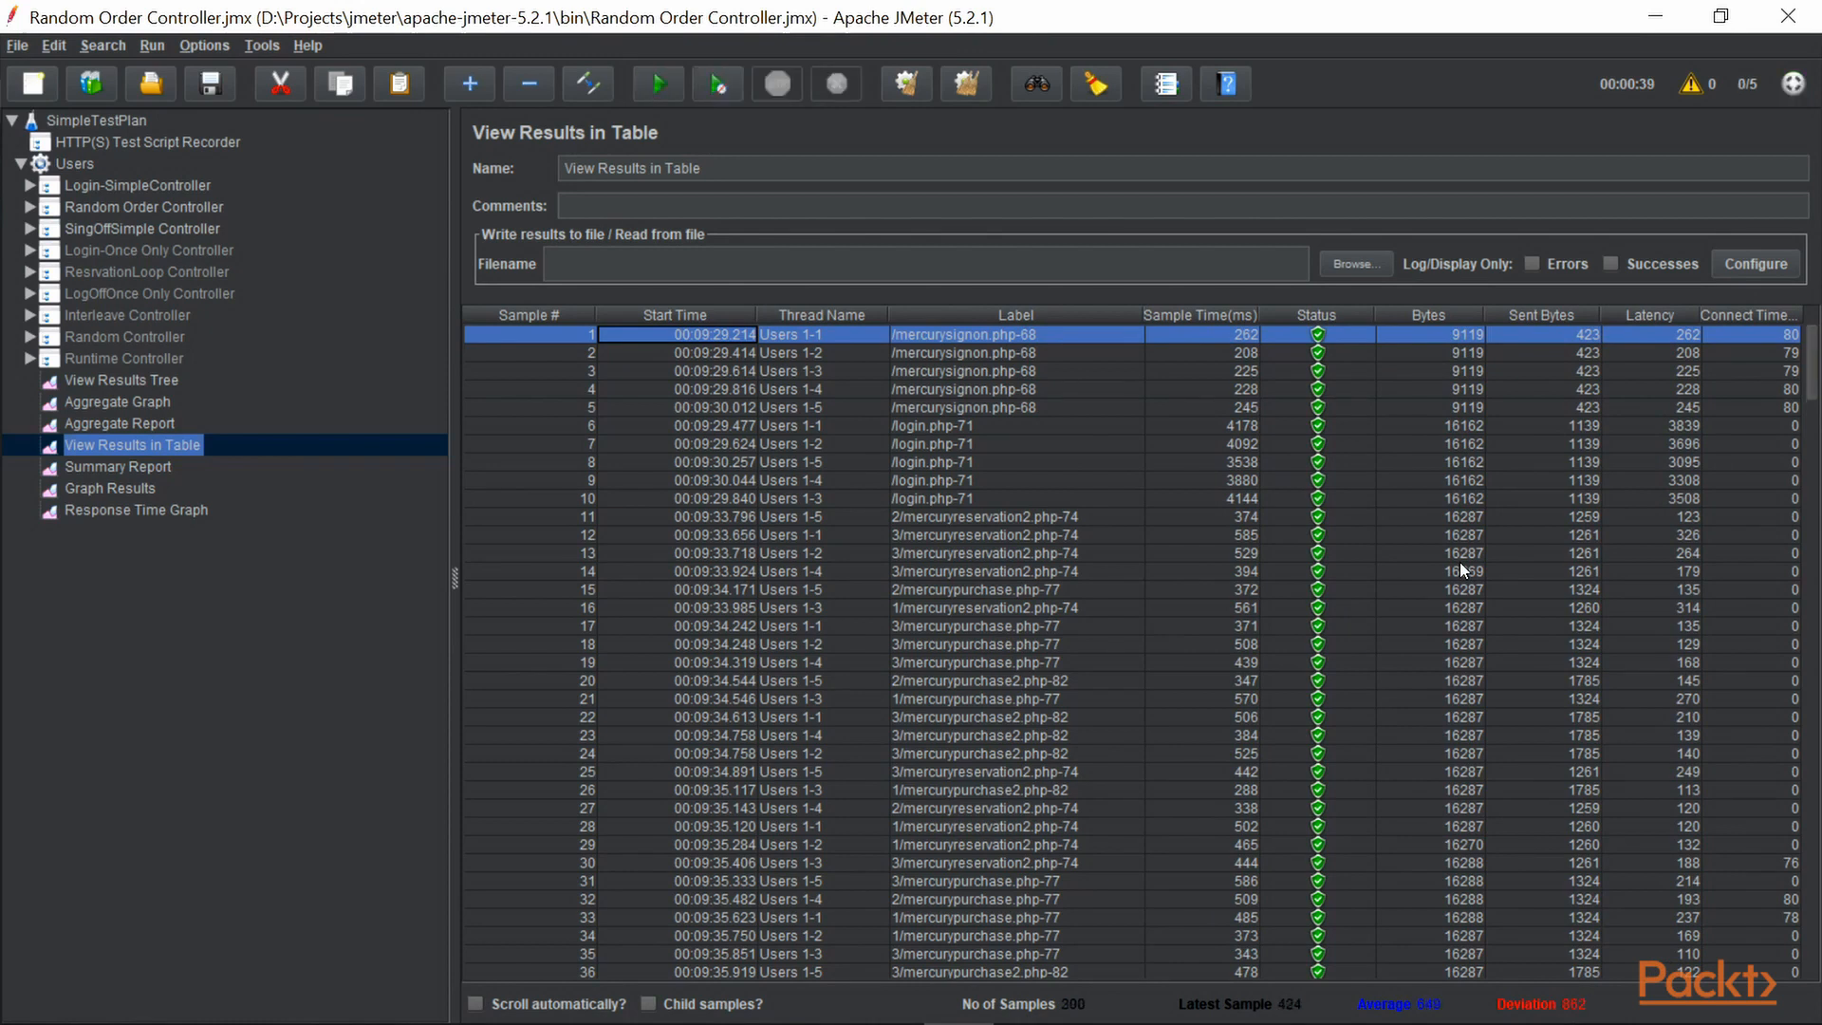
Step: Examine the first samples in the results table by sent bytes, thread name, label and sample time
{"action": "left_click", "coordinate": [1528, 353]}
{"action": "left_click", "coordinate": [835, 335]}
{"action": "left_click", "coordinate": [1076, 356]}
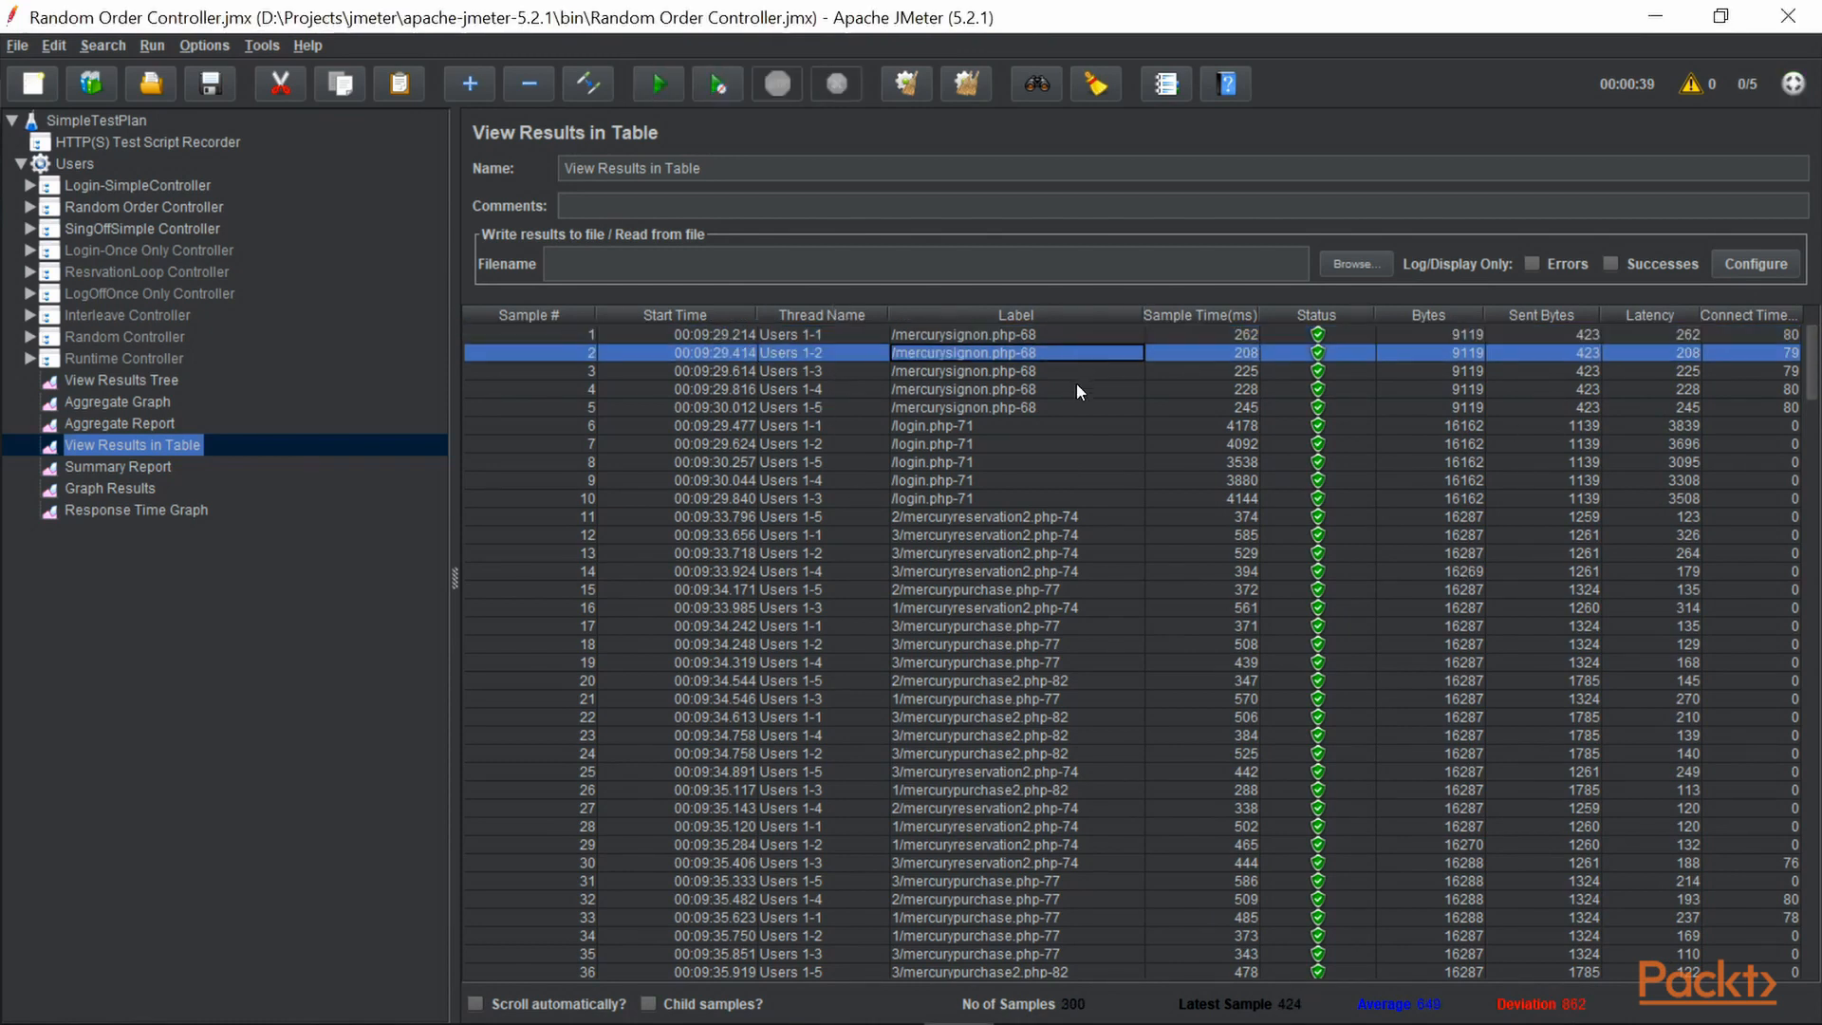
{"action": "left_click", "coordinate": [1203, 337]}
{"action": "left_click", "coordinate": [1199, 370]}
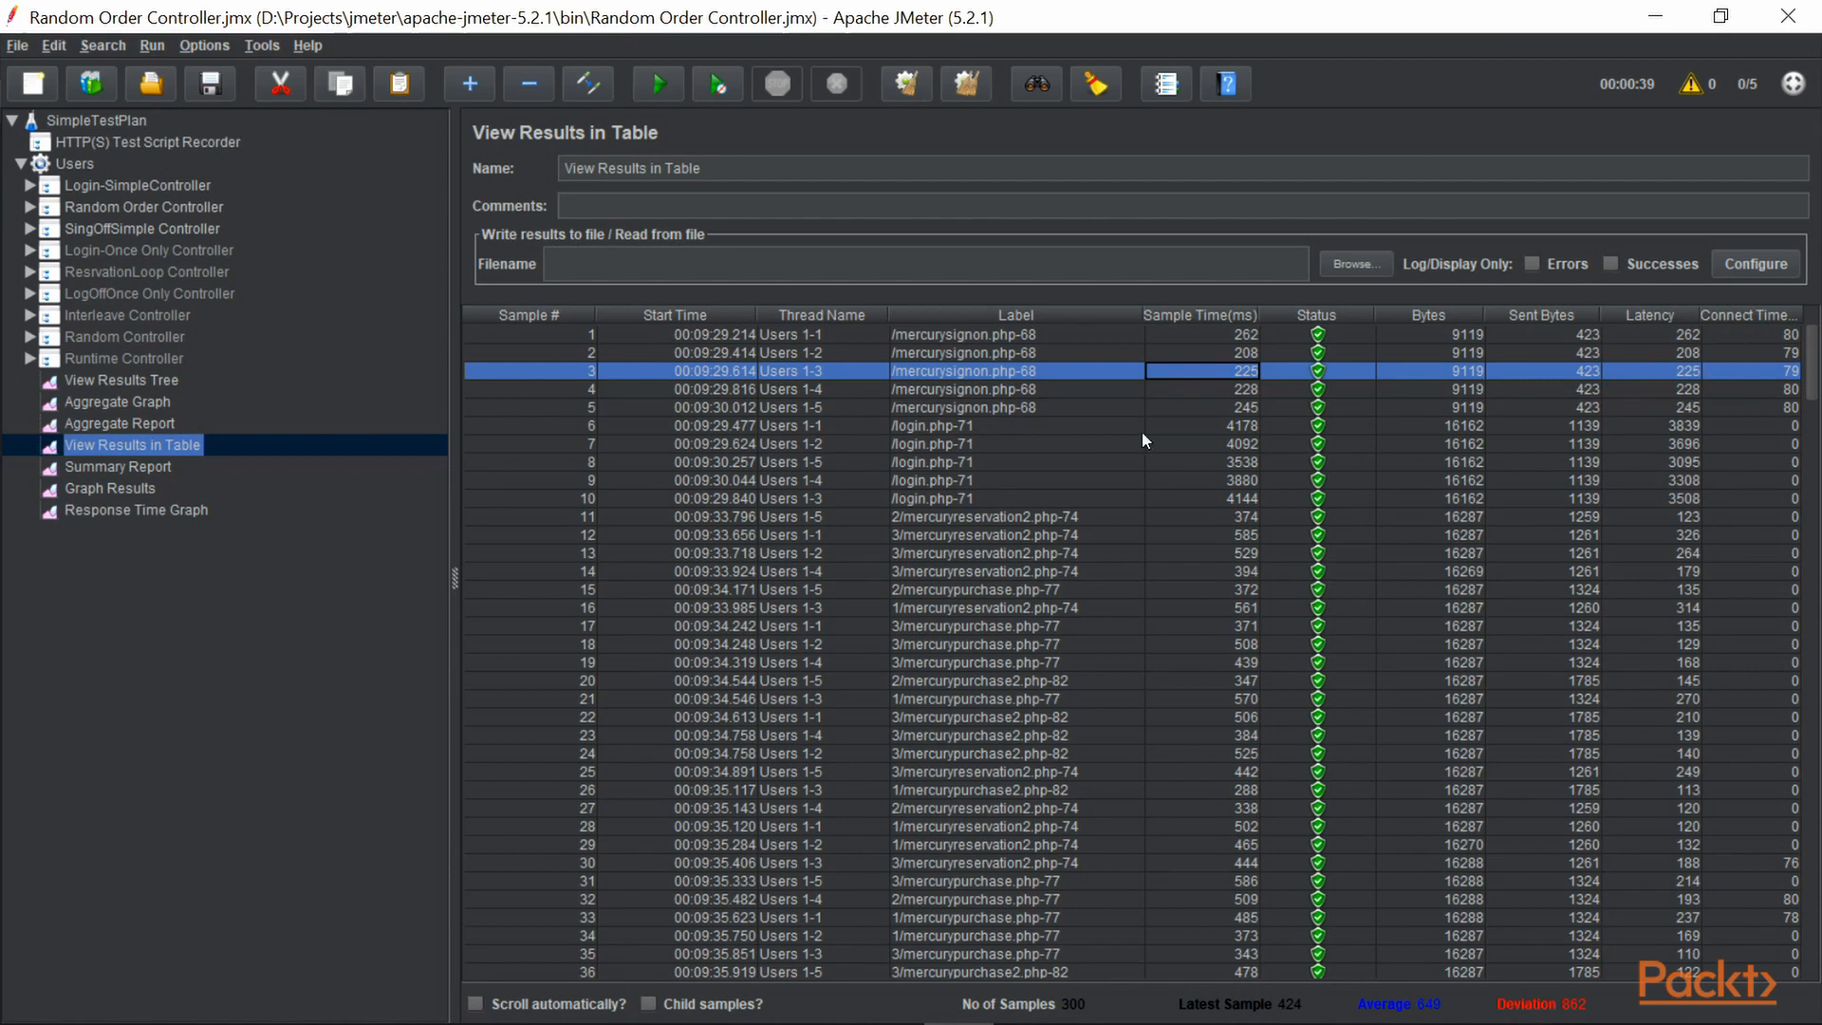
Step: Open the Summary Report, widen its Label column and inspect the /mercurysignon.php-68 row
{"action": "left_click", "coordinate": [110, 469]}
{"action": "left_click_drag", "start_coordinate": [656, 304], "coordinate": [722, 304]}
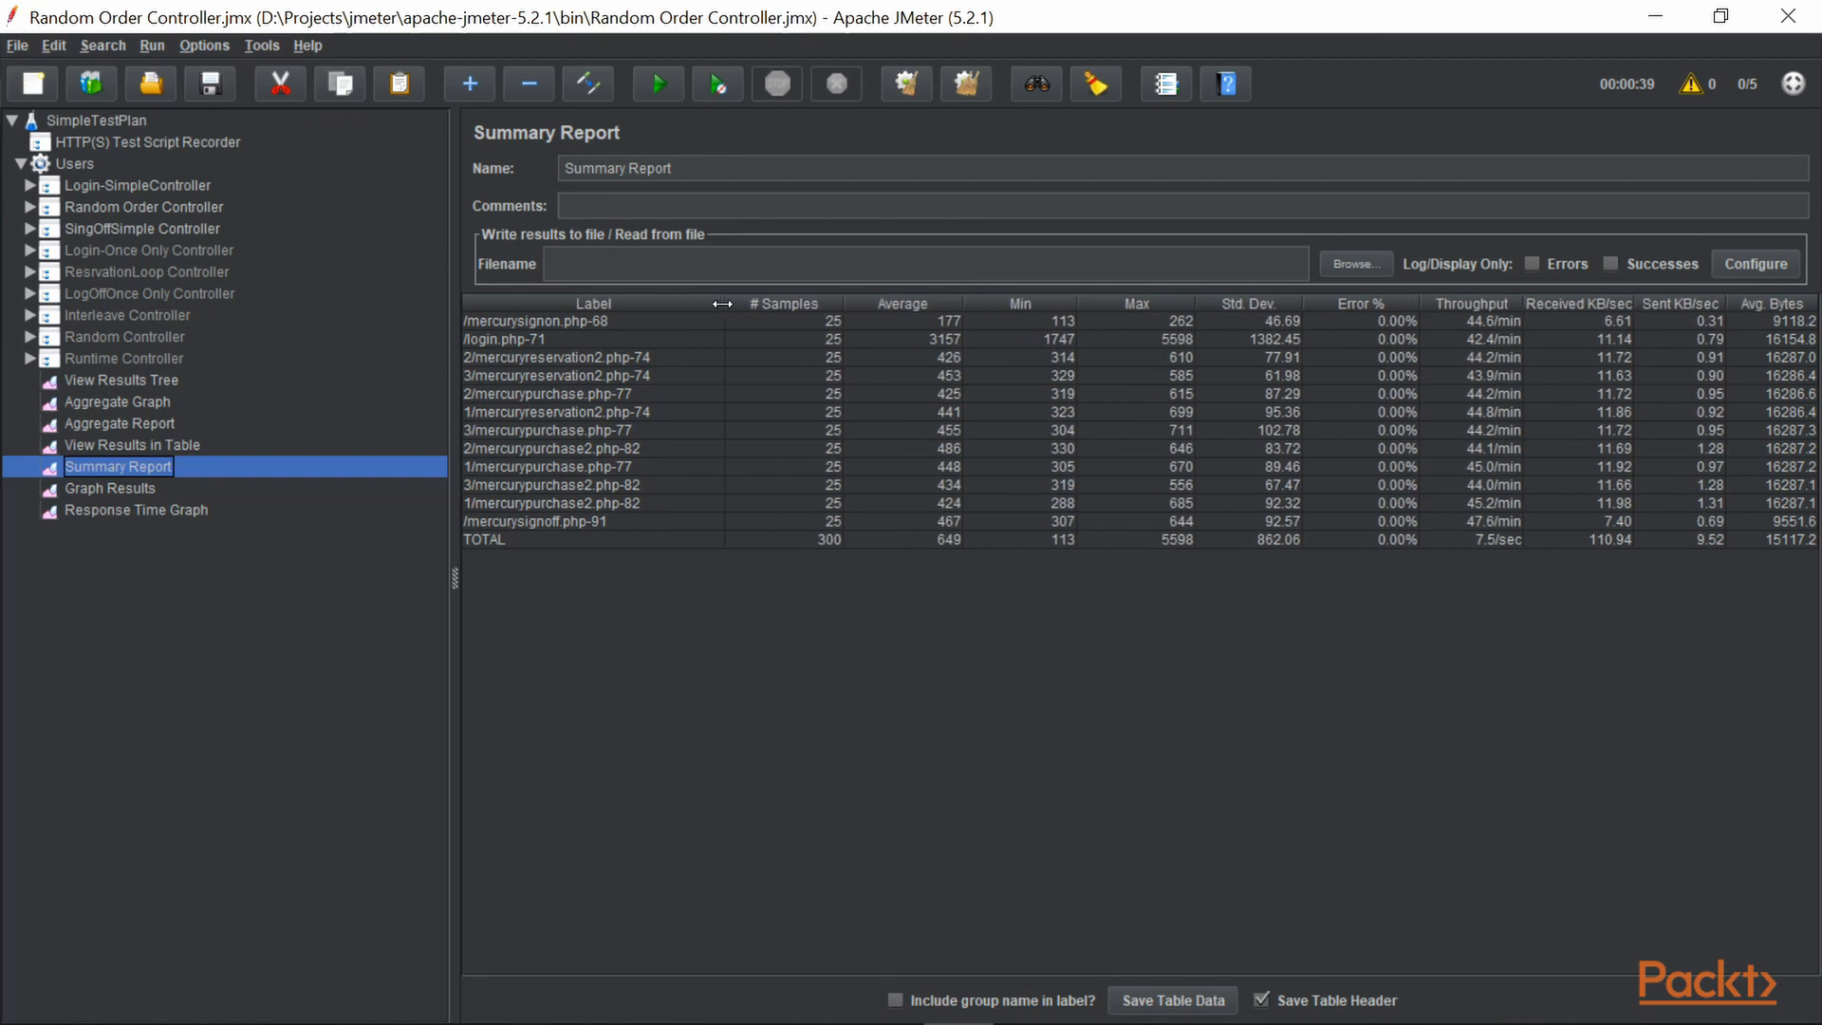
{"action": "left_click", "coordinate": [542, 323]}
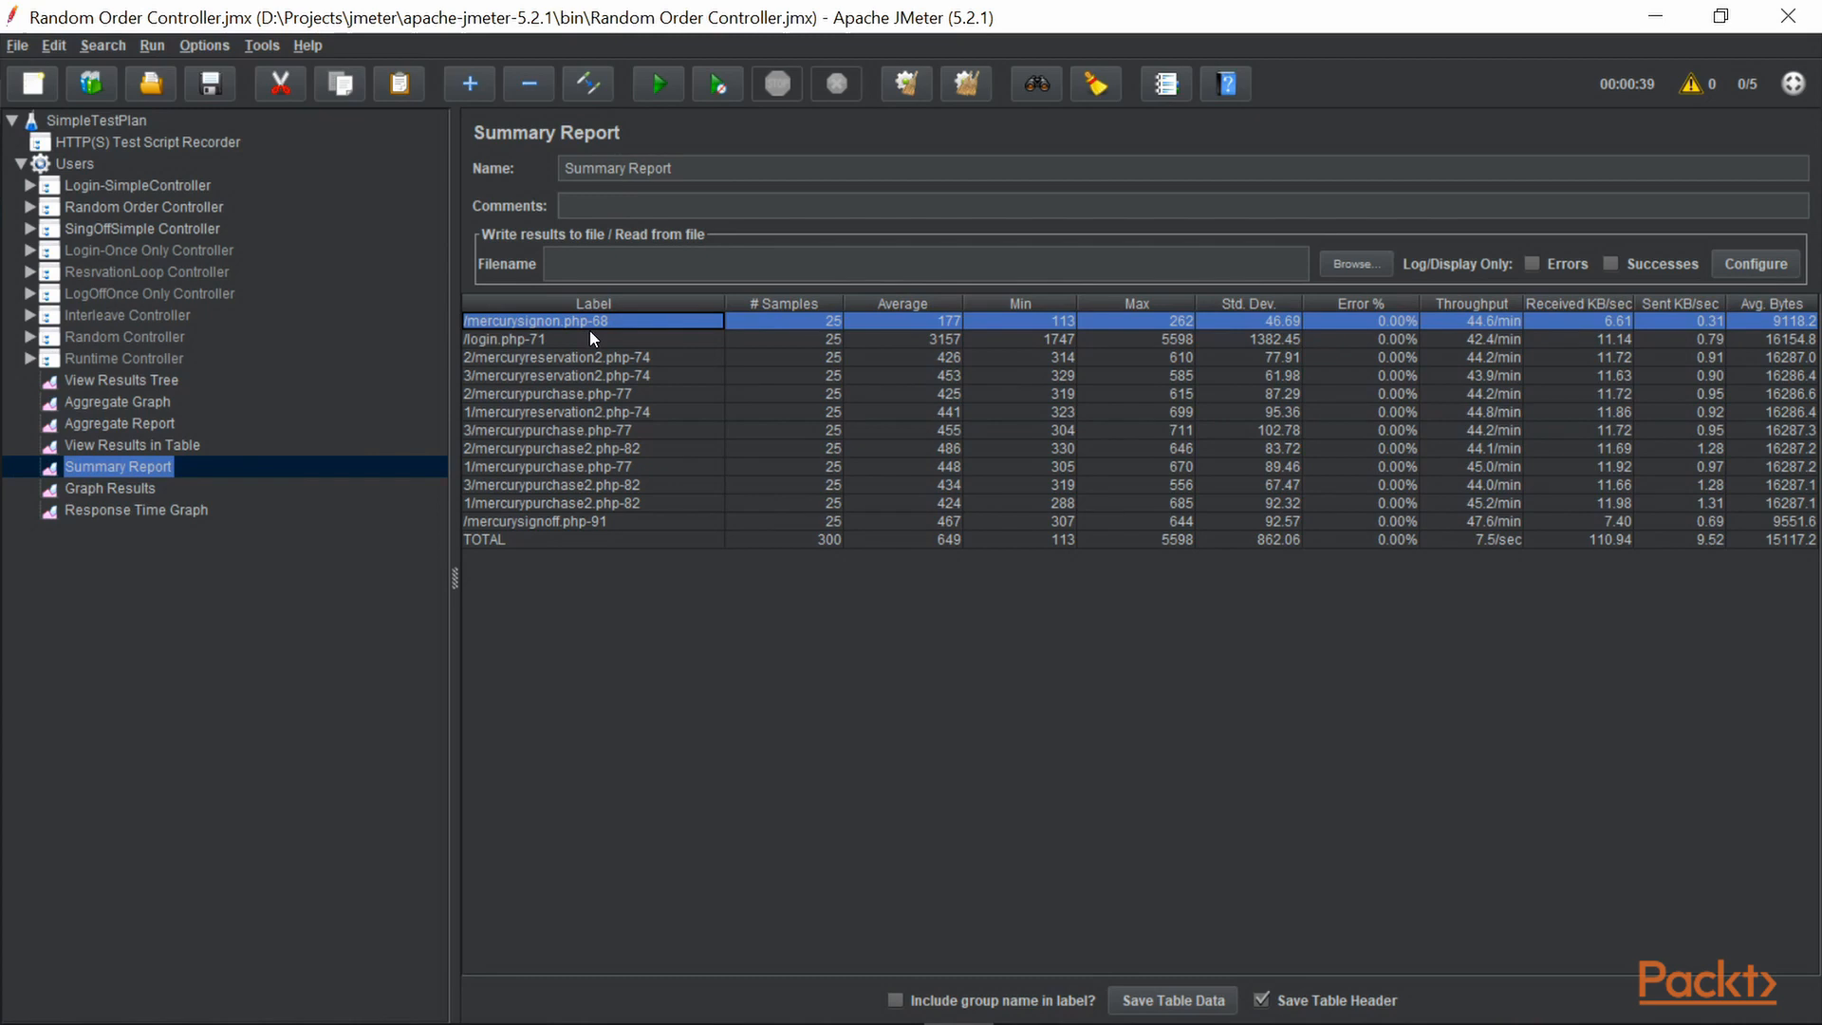
Step: Return to View Results in Table and examine the samples through to the last ones, 298 to 300
{"action": "left_click", "coordinate": [111, 446]}
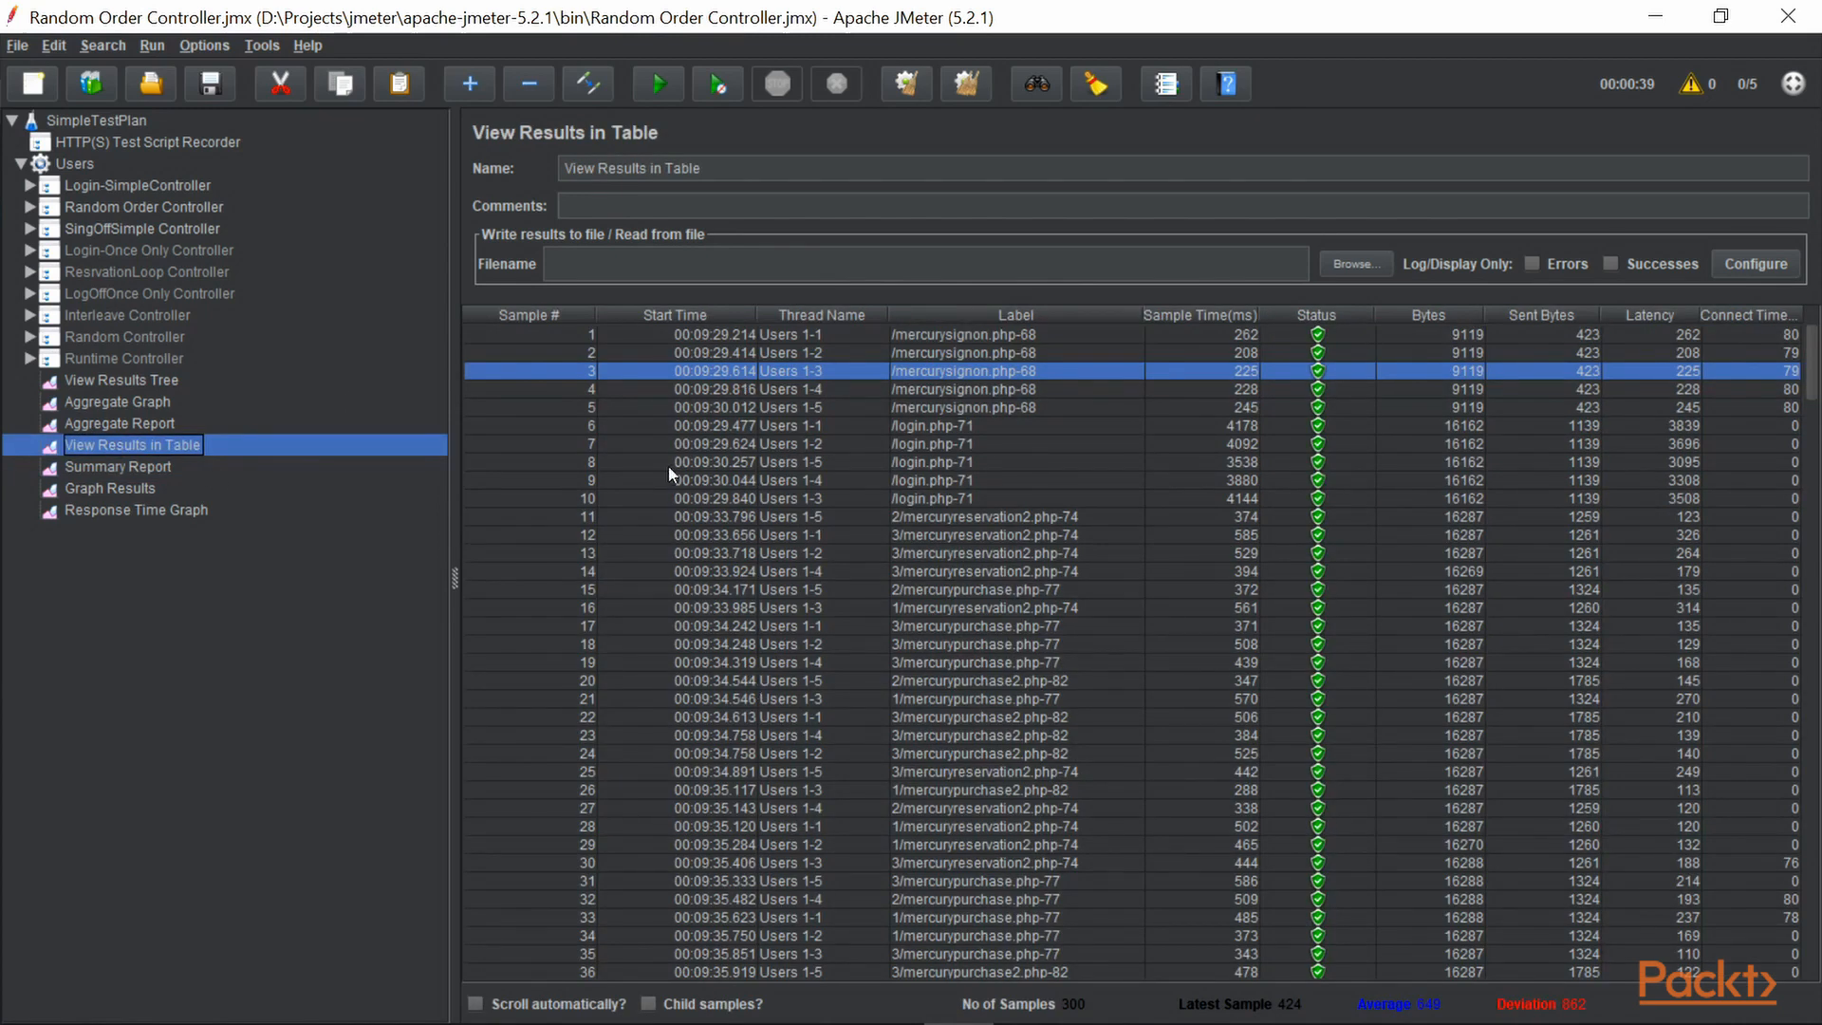
{"action": "scroll", "coordinate": [518, 807], "scroll_direction": "down", "scroll_amount": 20}
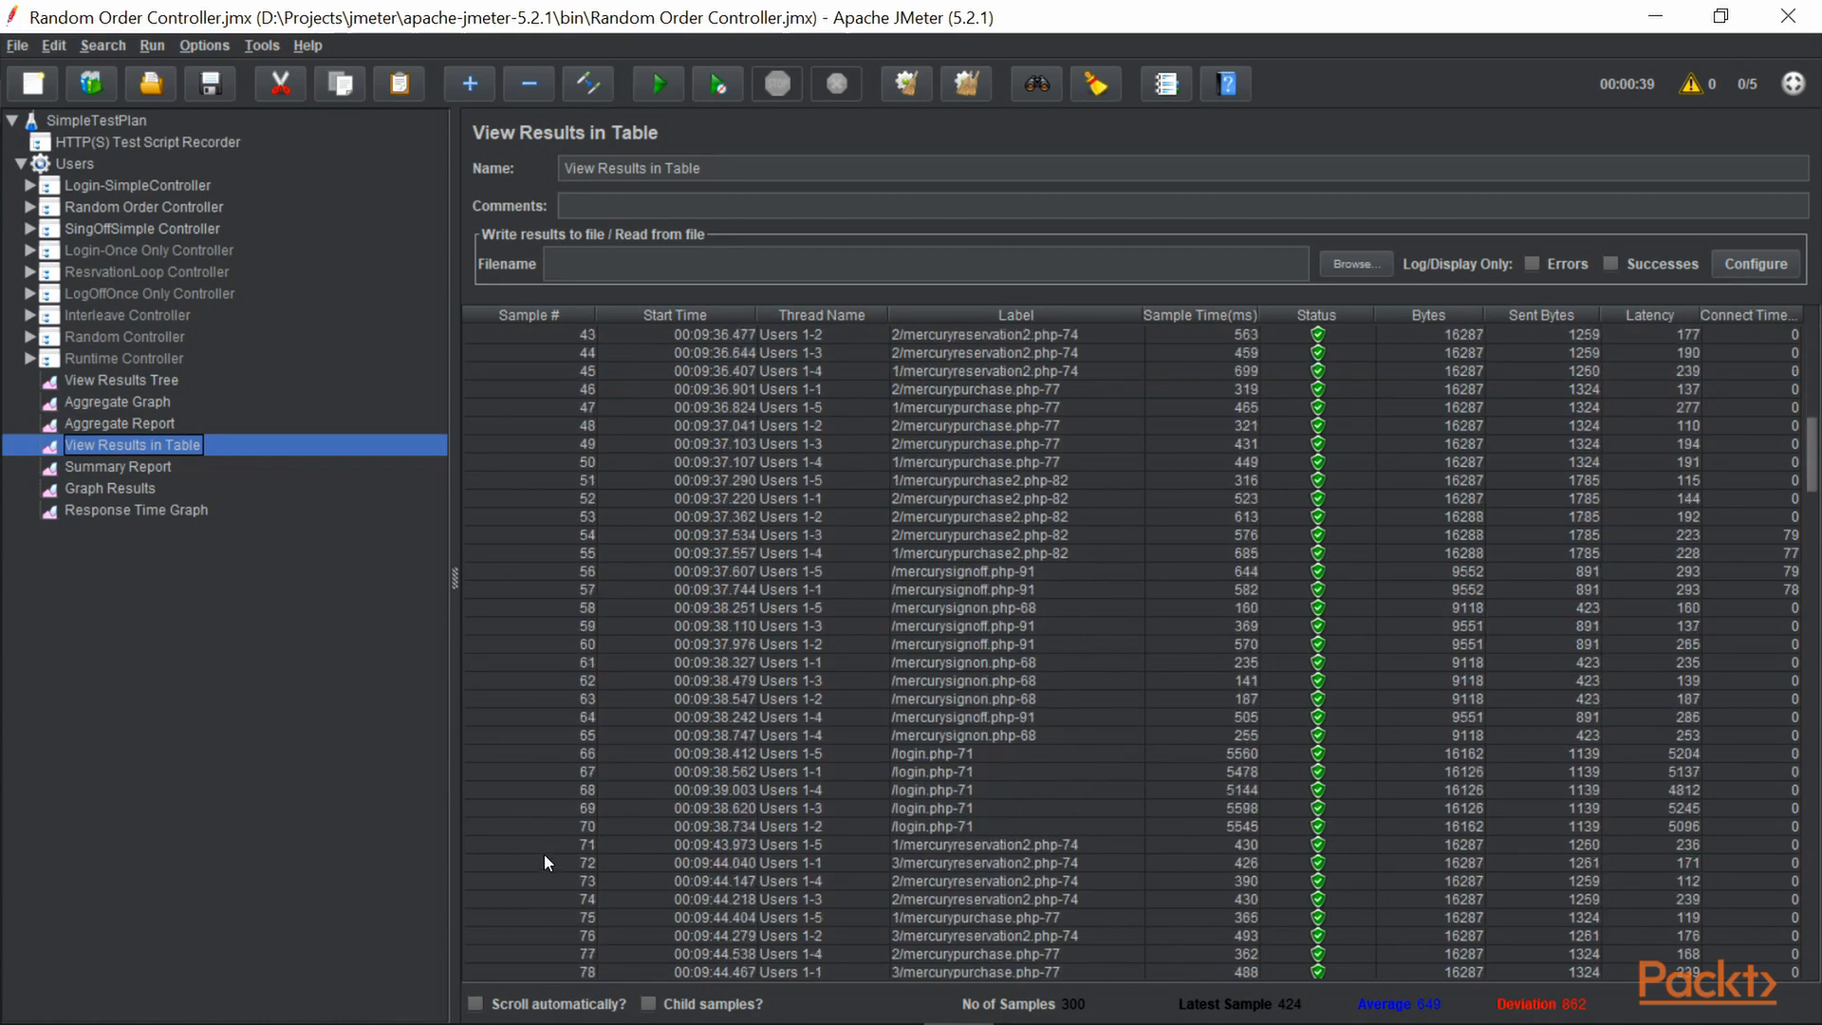
{"action": "scroll", "coordinate": [556, 879], "scroll_direction": "down", "scroll_amount": 20}
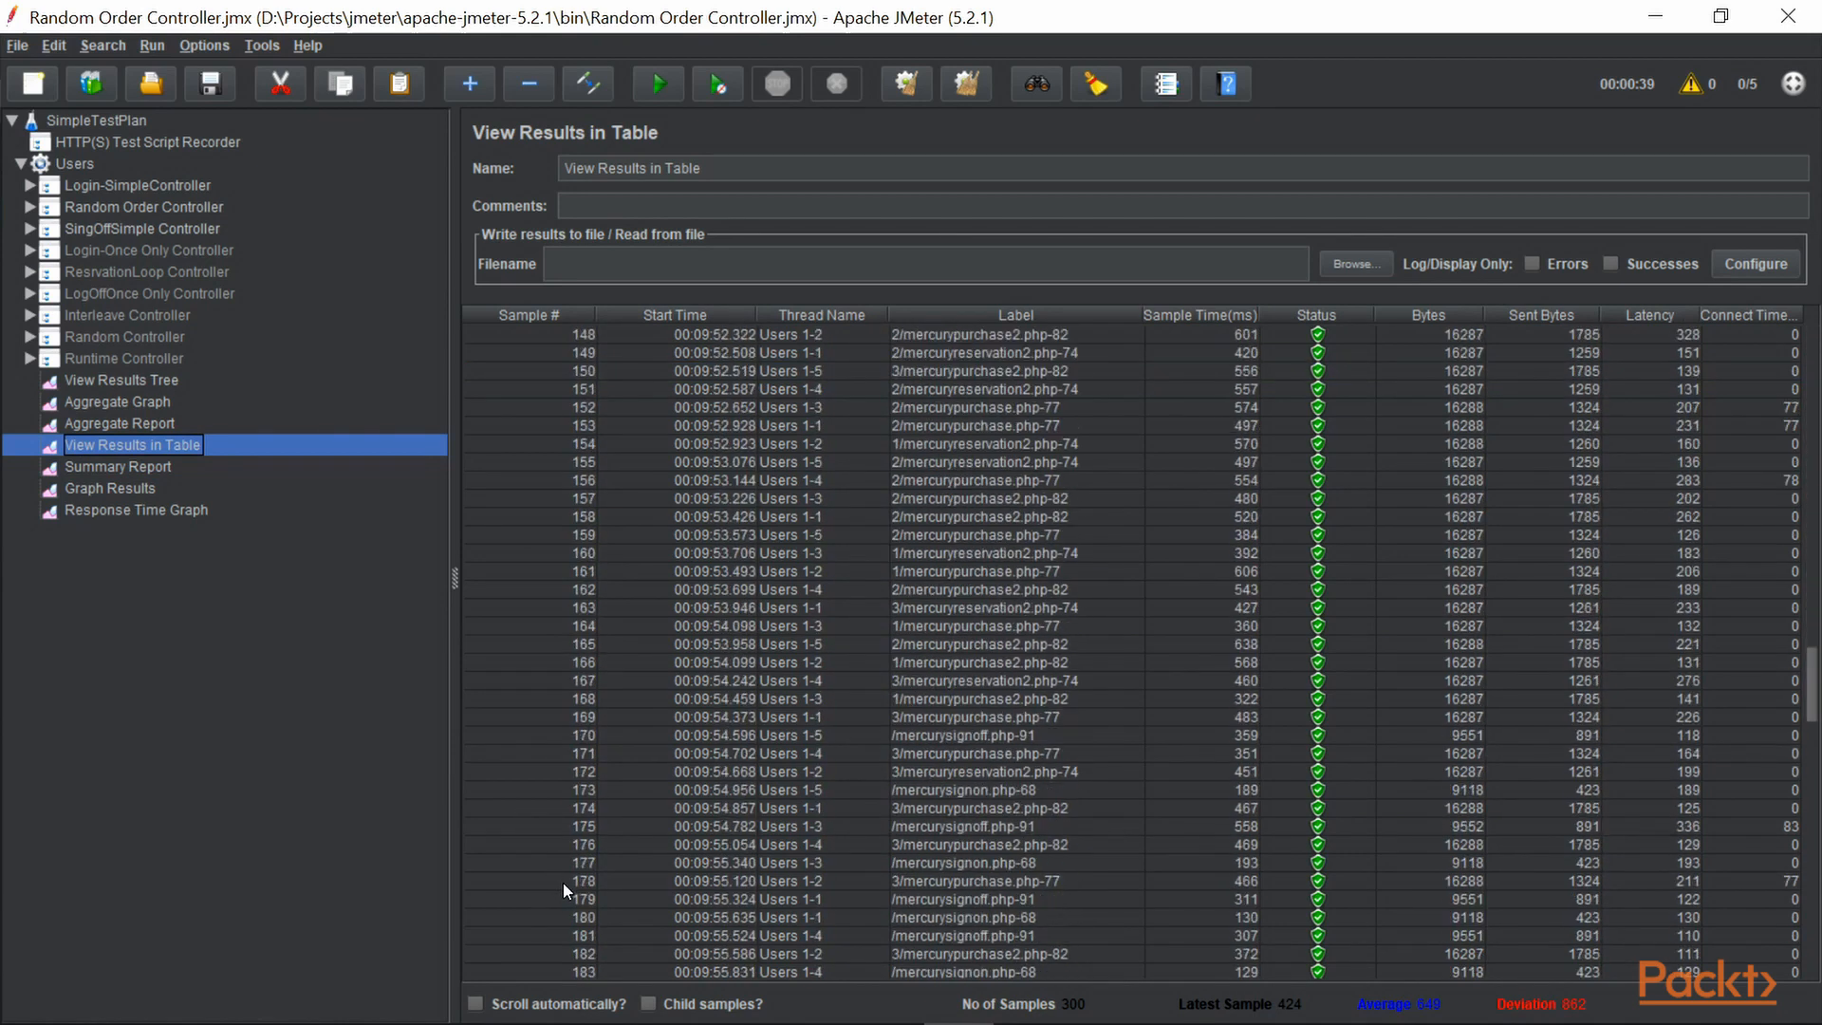
{"action": "scroll", "coordinate": [575, 886], "scroll_direction": "down", "scroll_amount": 14}
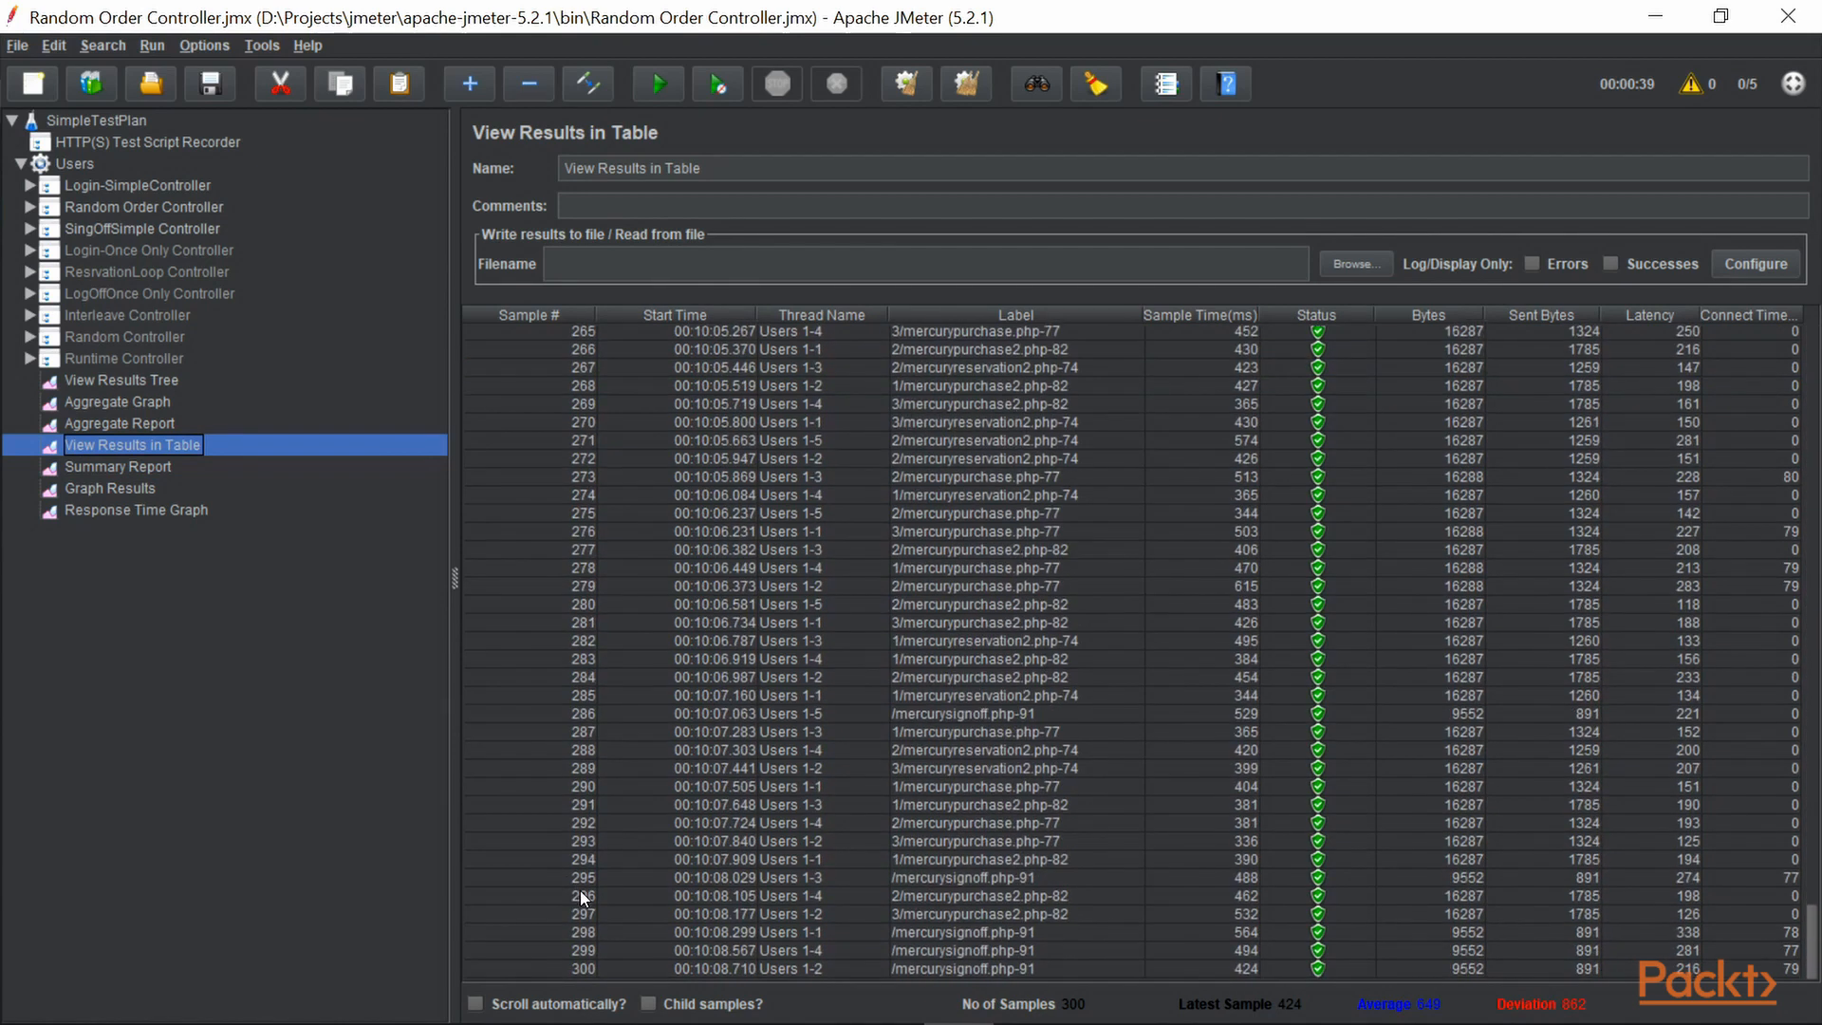
{"action": "left_click", "coordinate": [555, 968]}
{"action": "left_click", "coordinate": [549, 950]}
{"action": "left_click", "coordinate": [545, 930]}
{"action": "left_click", "coordinate": [556, 966]}
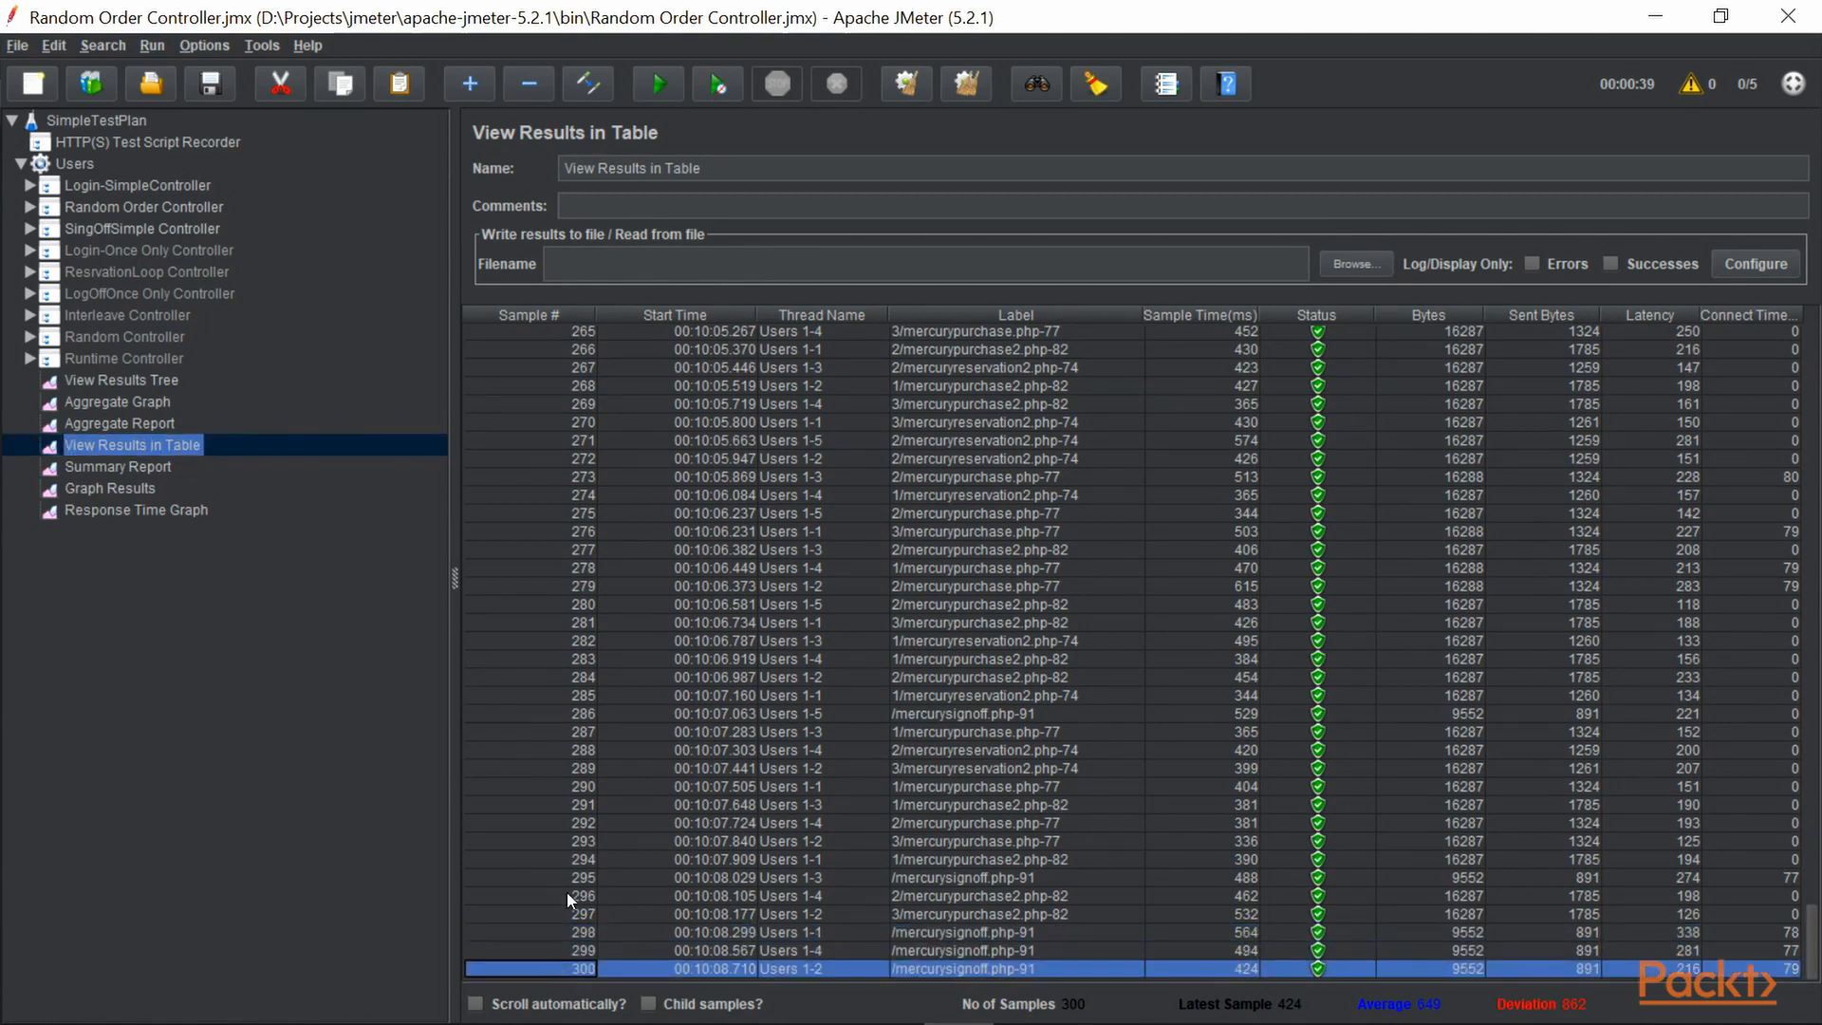
Step: Review the table's samples back up to the first one, and inspect the /login.php-71 row in the Summary Report
{"action": "scroll", "coordinate": [590, 886], "scroll_direction": "up", "scroll_amount": 20}
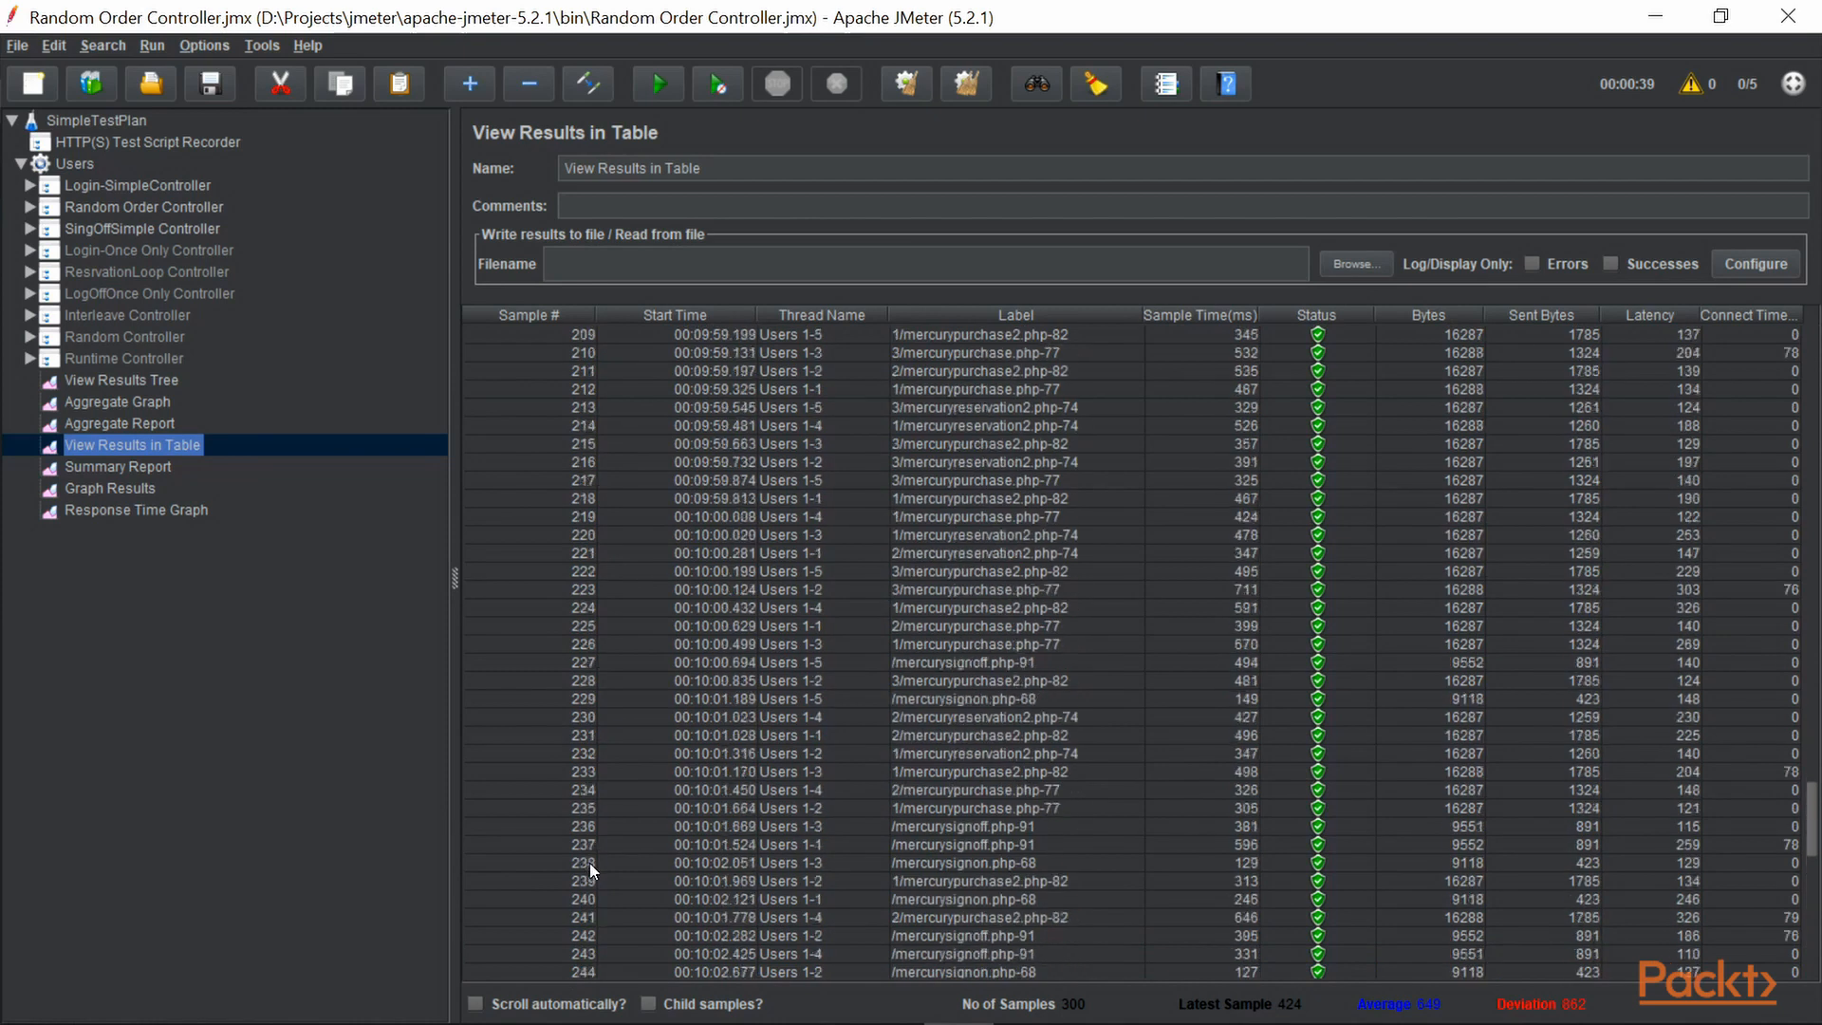
{"action": "scroll", "coordinate": [594, 850], "scroll_direction": "up", "scroll_amount": 20}
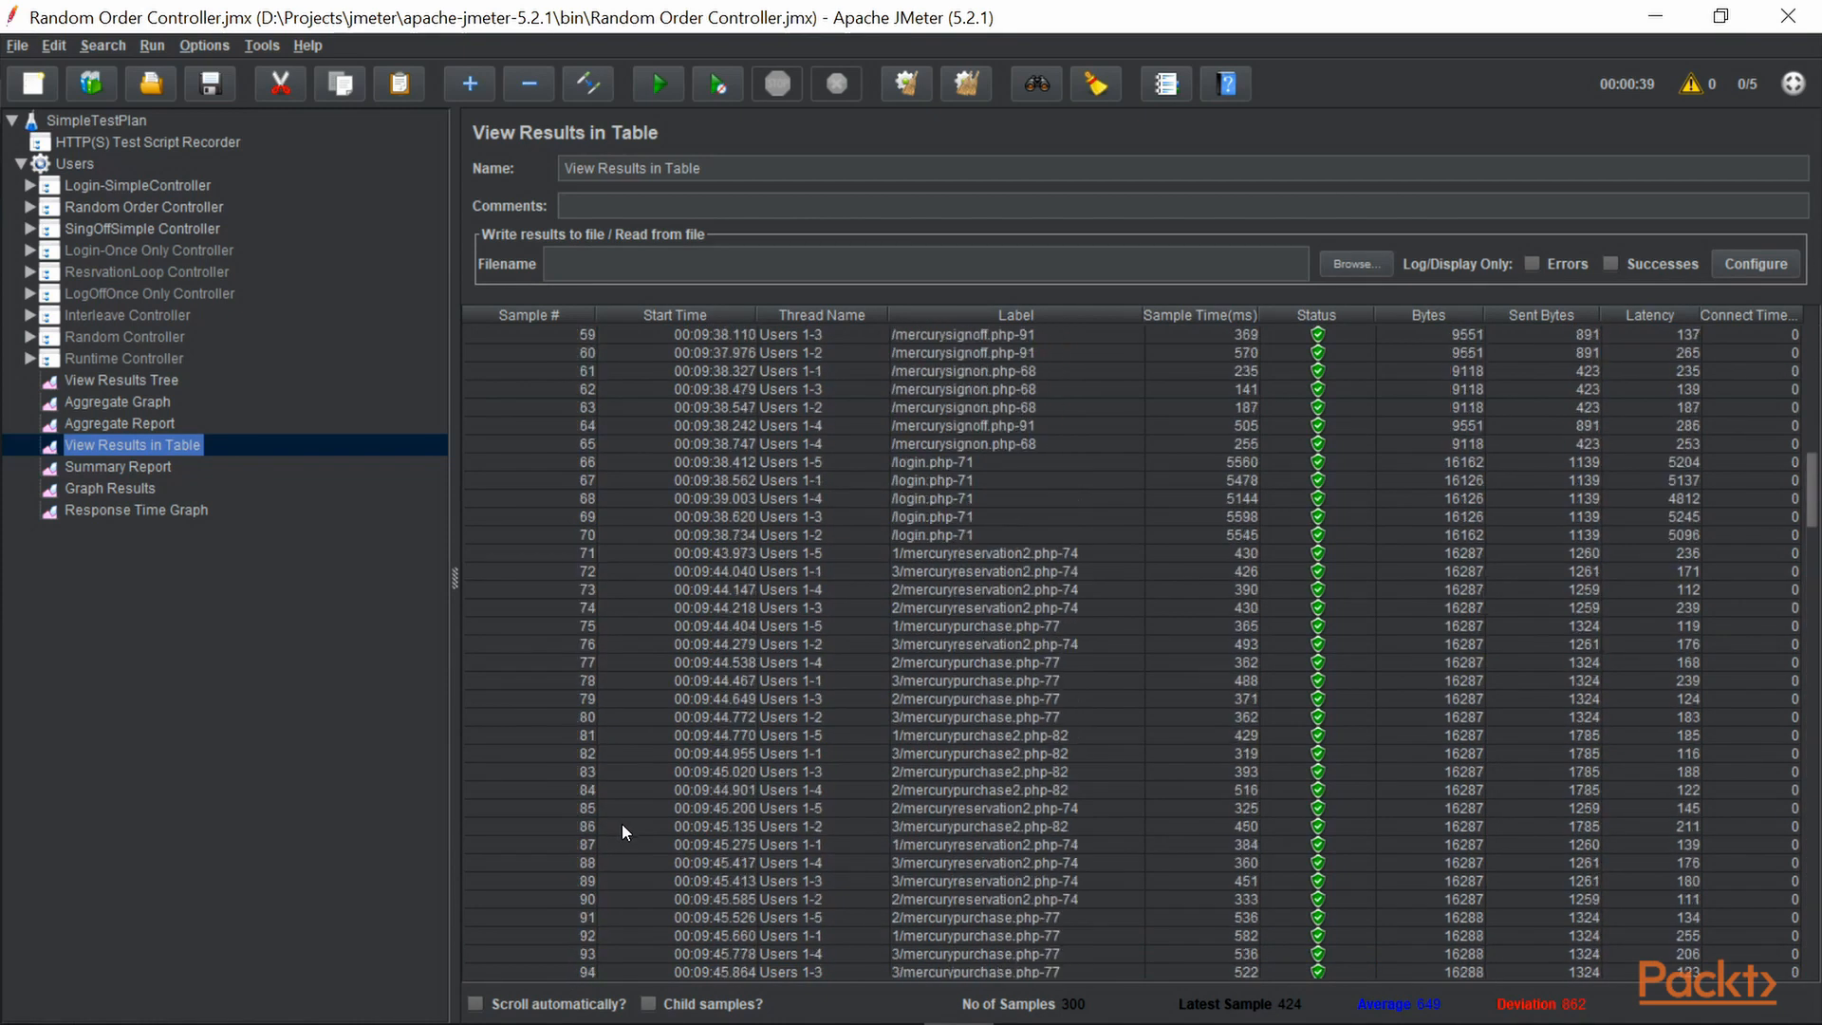
{"action": "scroll", "coordinate": [622, 824], "scroll_direction": "up", "scroll_amount": 12}
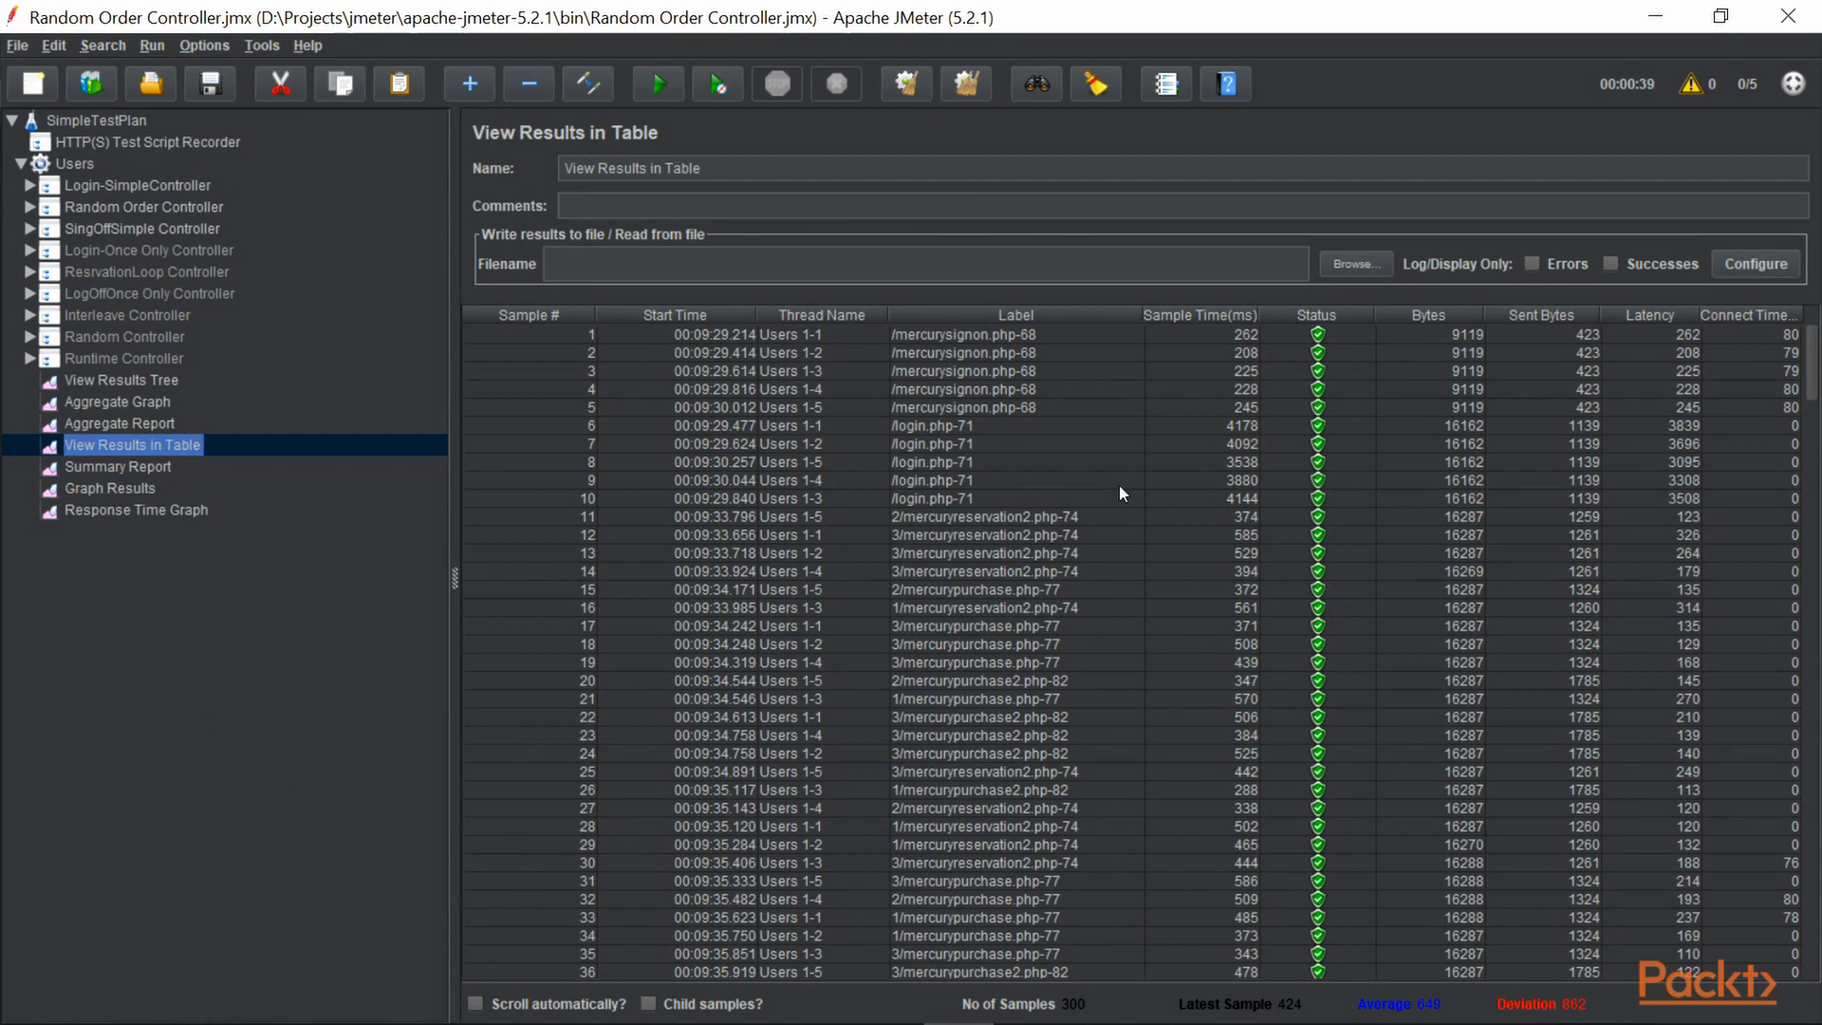
{"action": "left_click", "coordinate": [98, 466]}
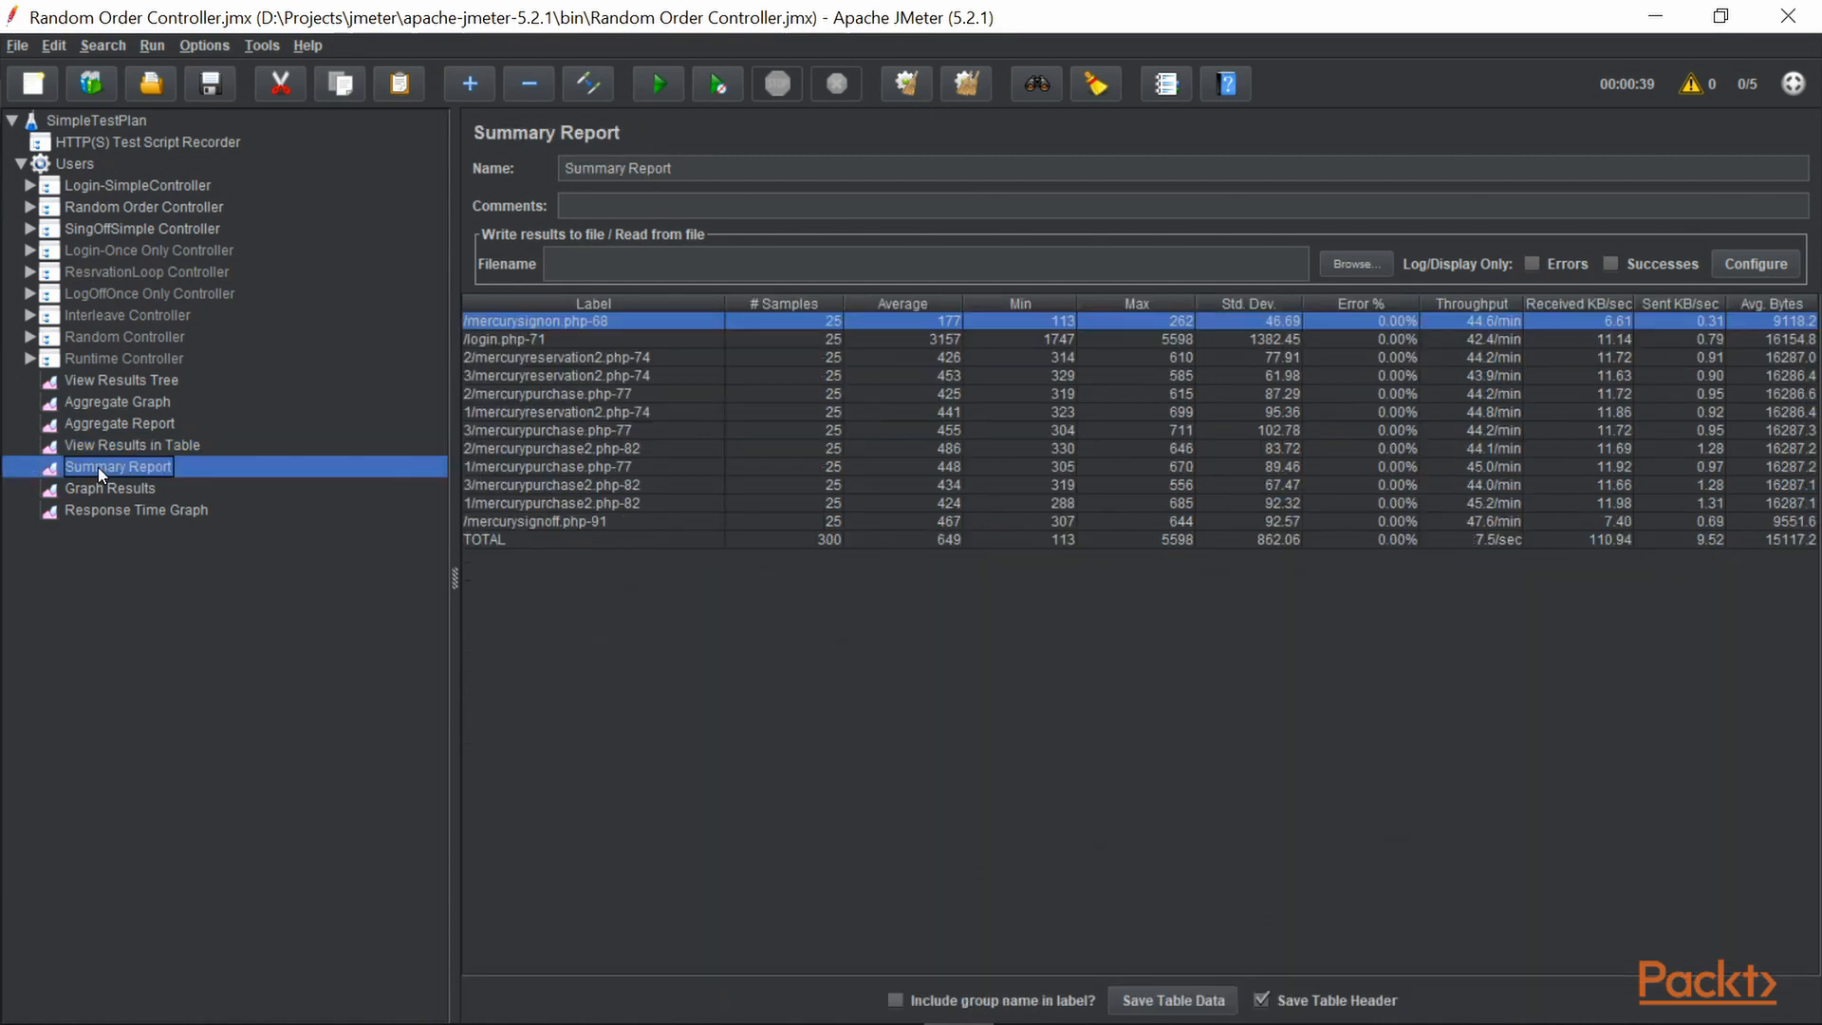
{"action": "left_click", "coordinate": [788, 342]}
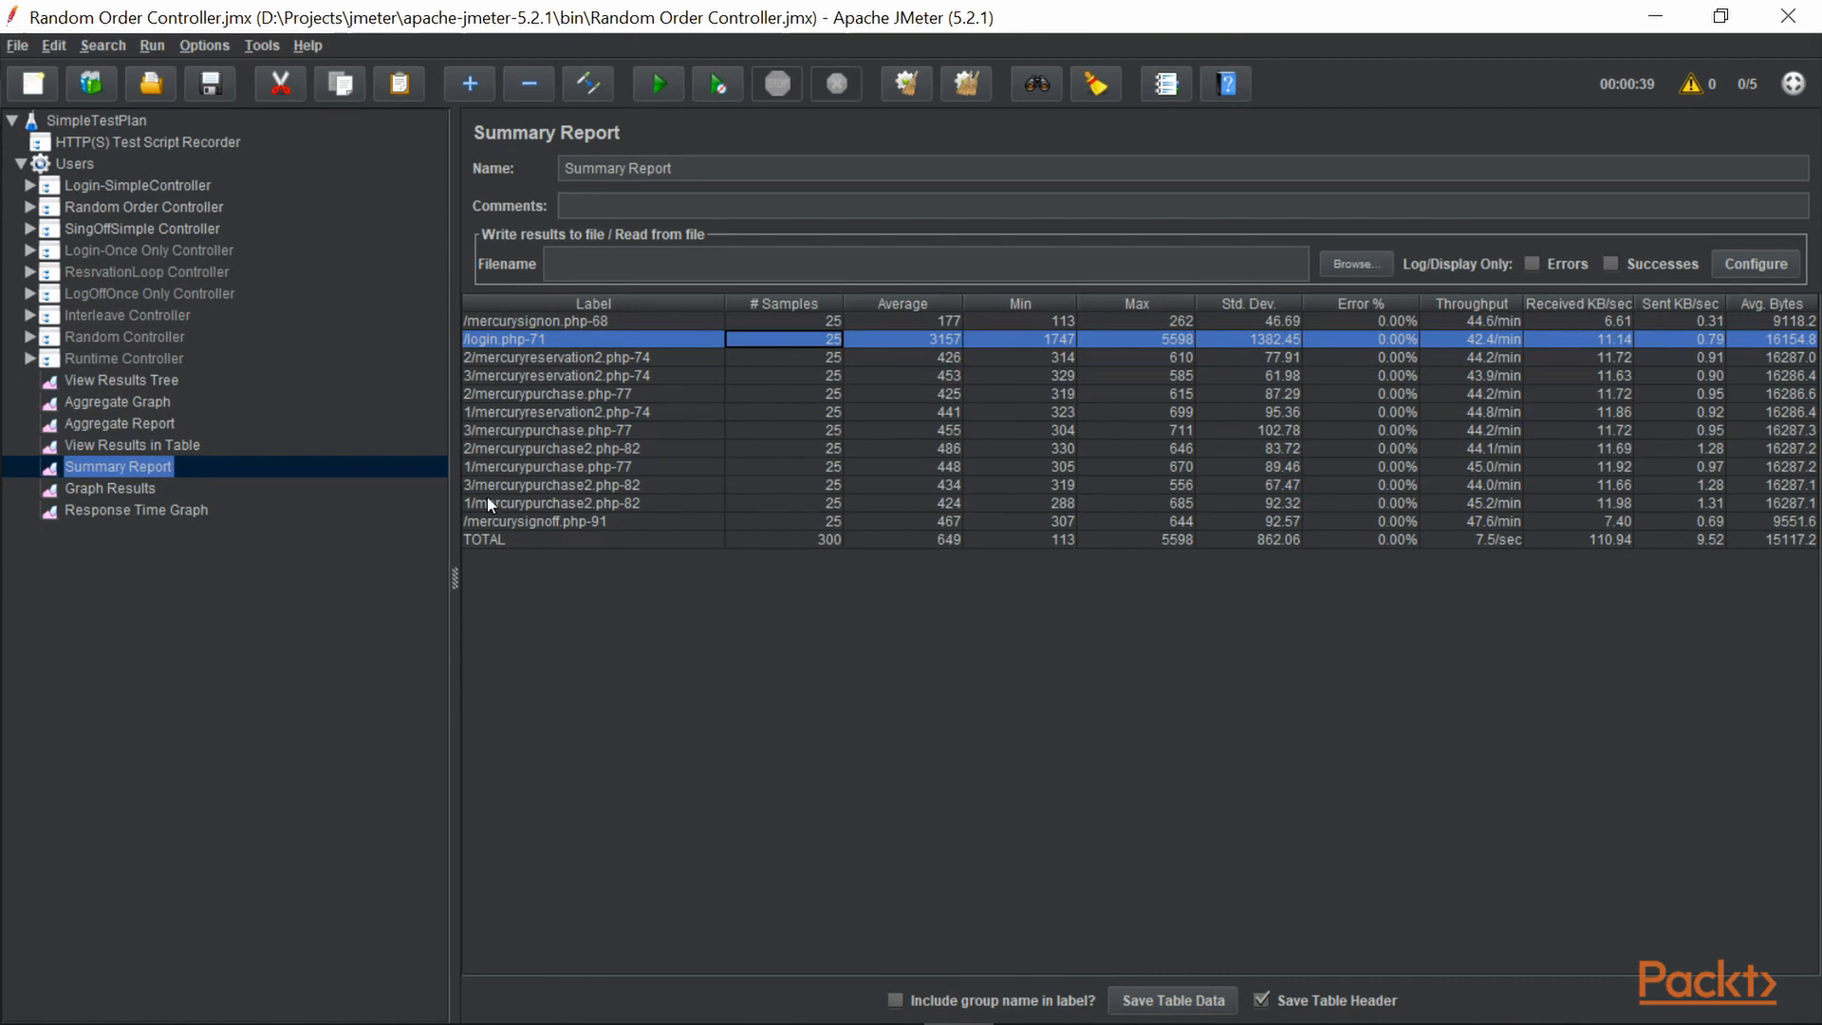
Step: View the Graph Results listener and the plotted graph of the Response Time Graph listener
{"action": "left_click", "coordinate": [94, 489]}
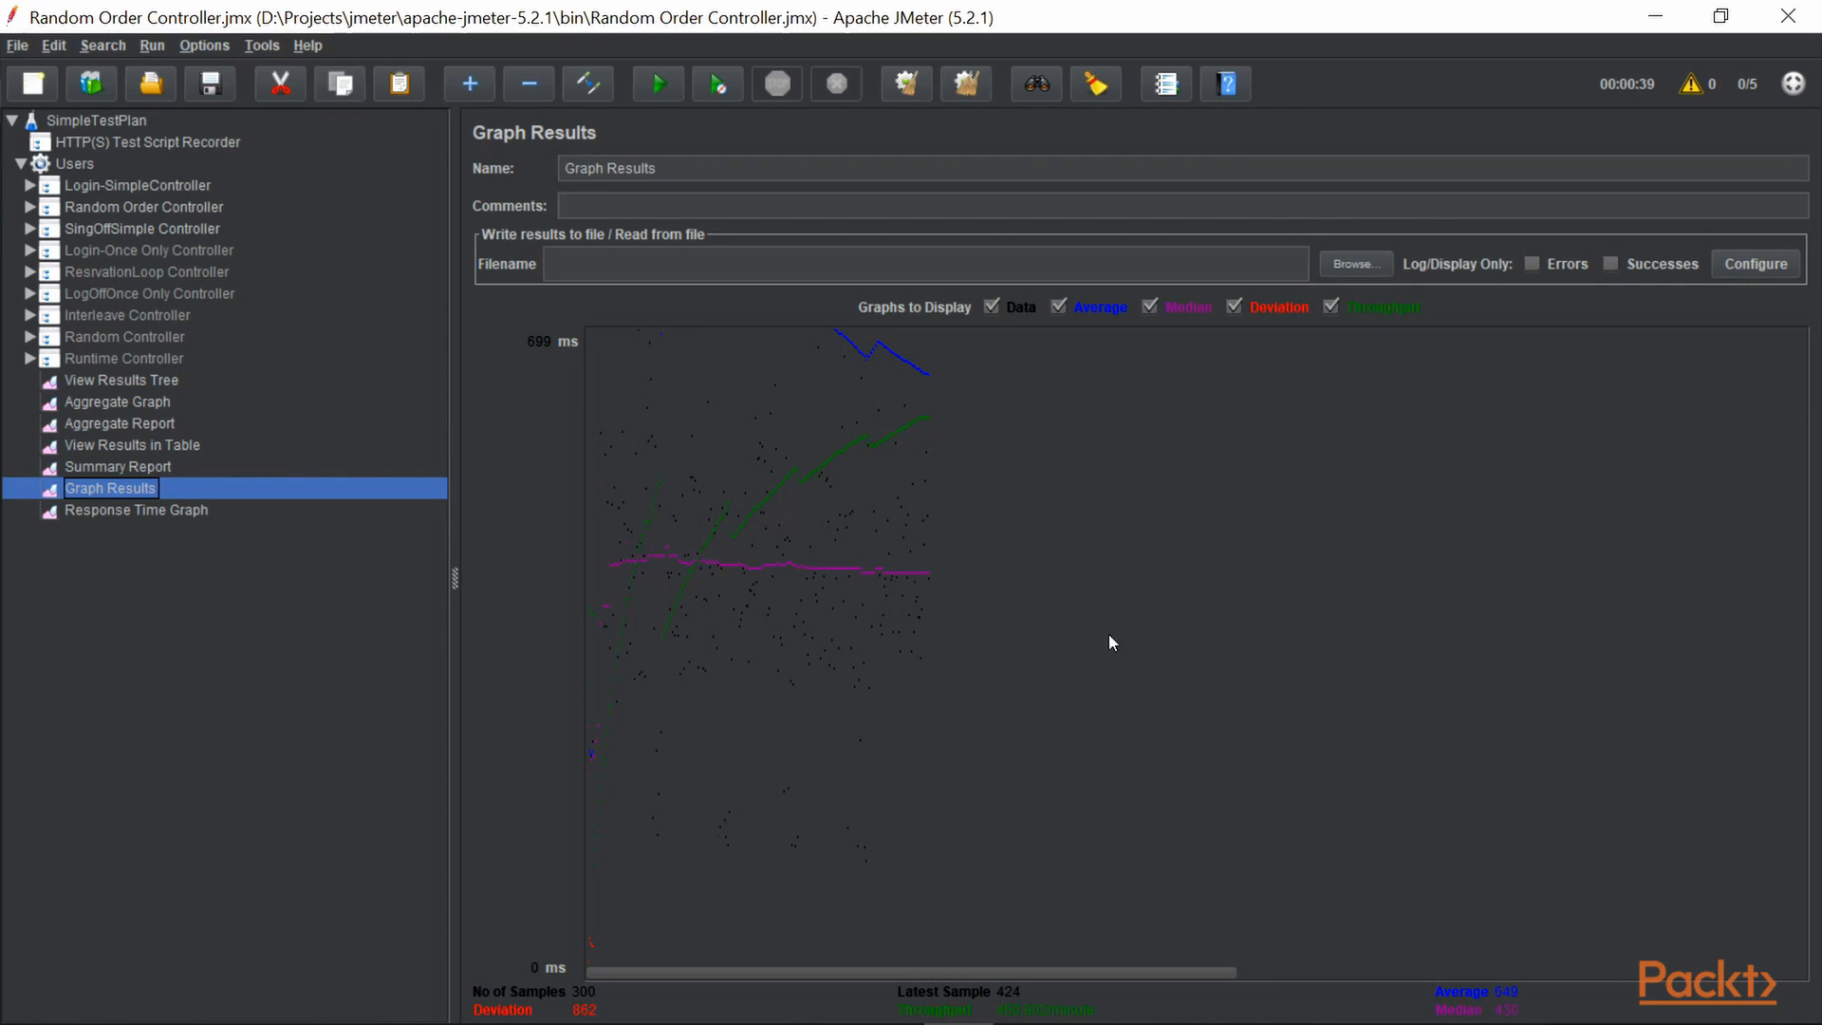
{"action": "left_click", "coordinate": [110, 509]}
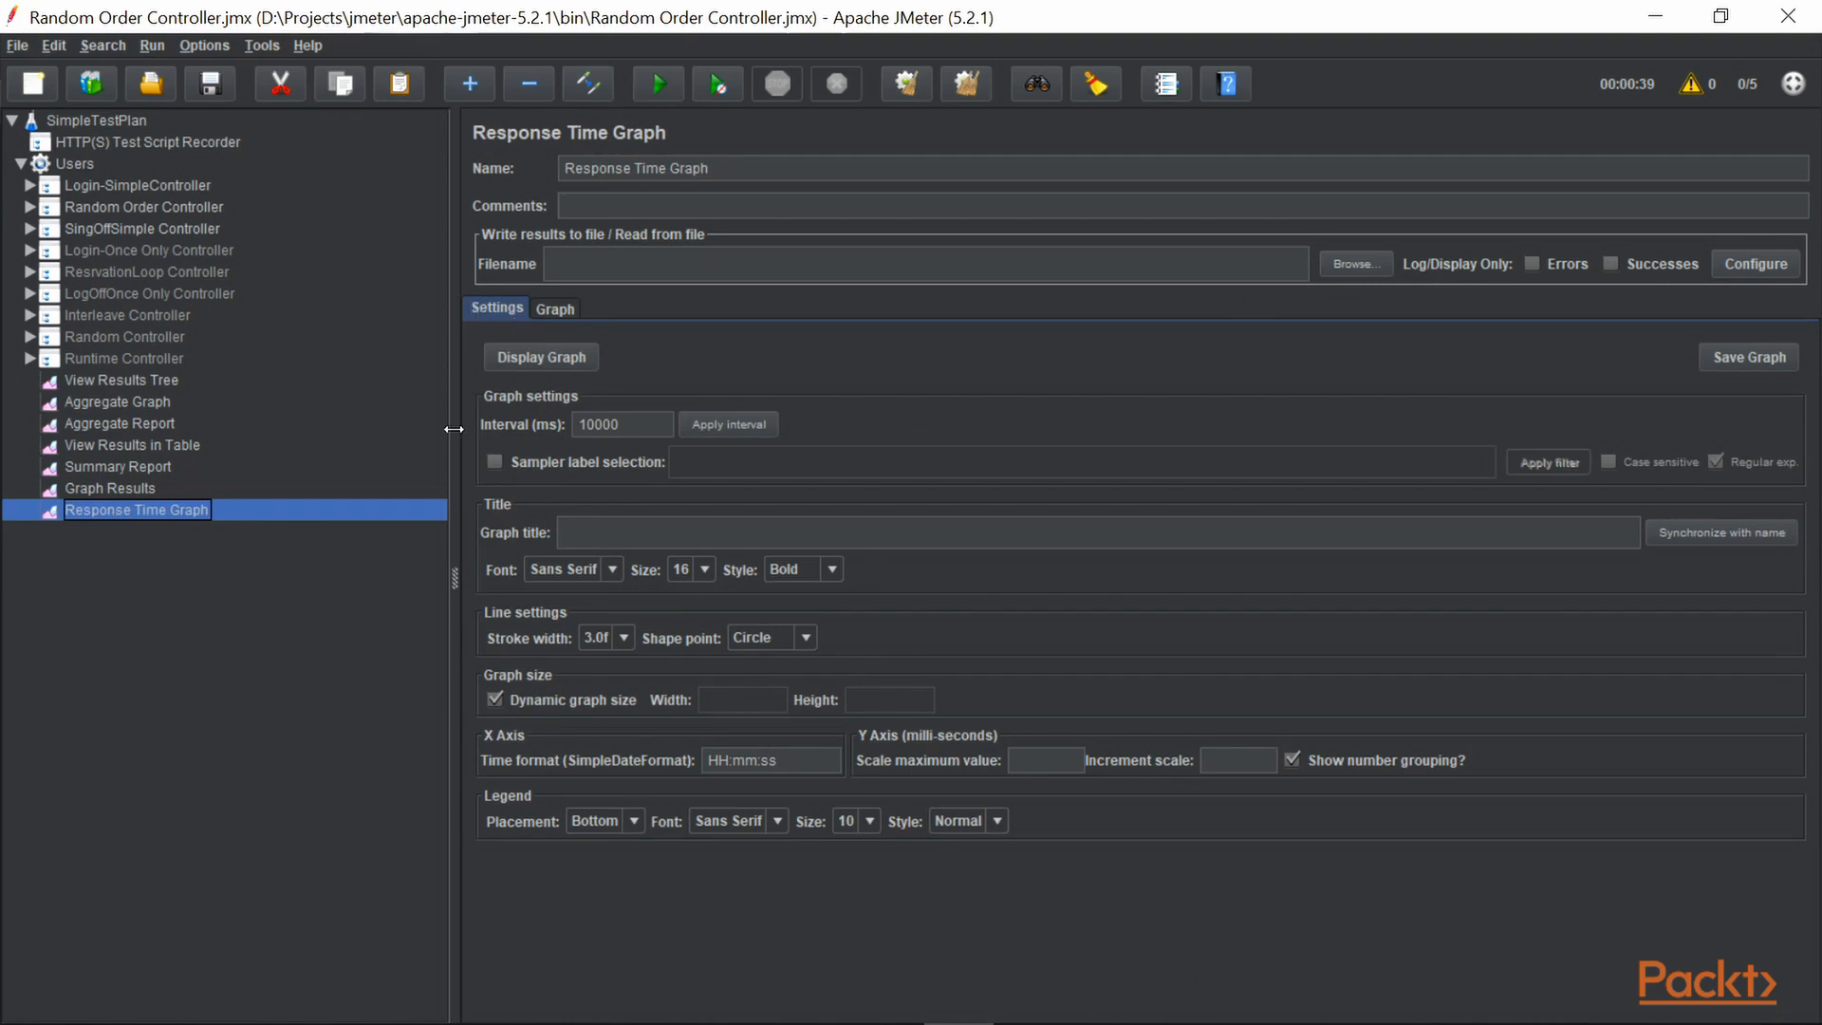
{"action": "left_click", "coordinate": [557, 306]}
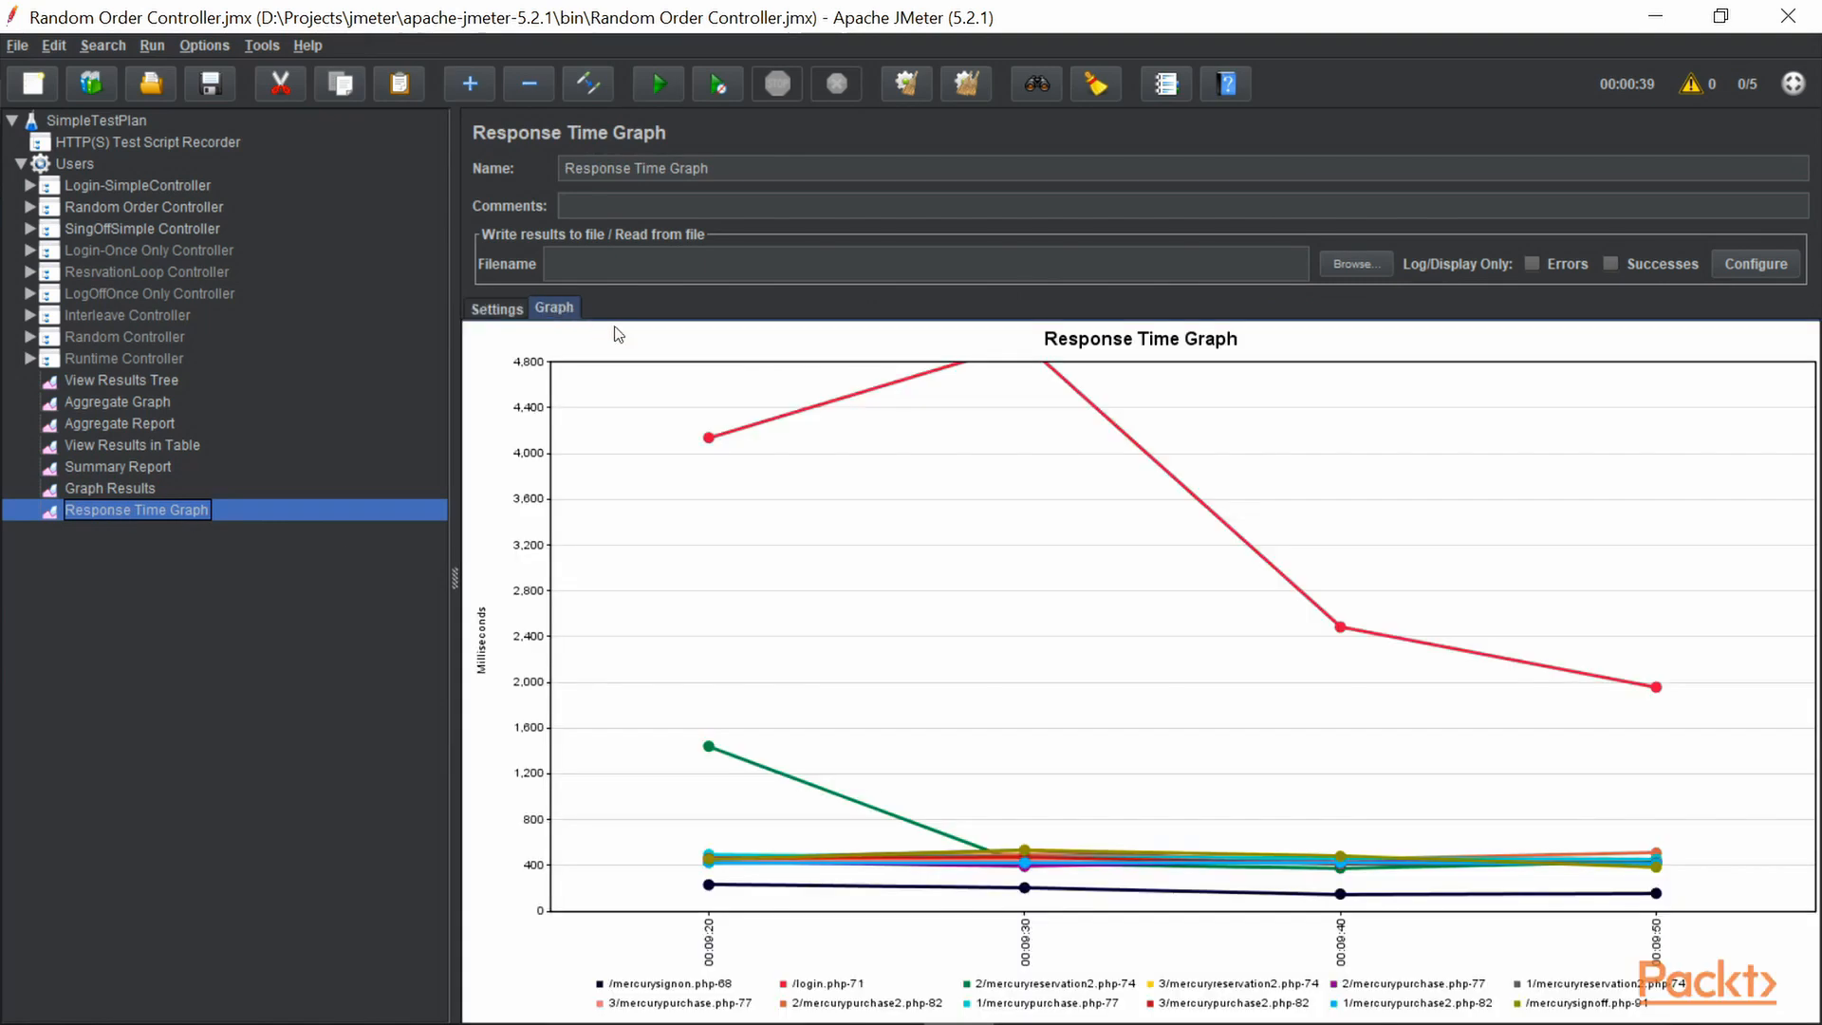